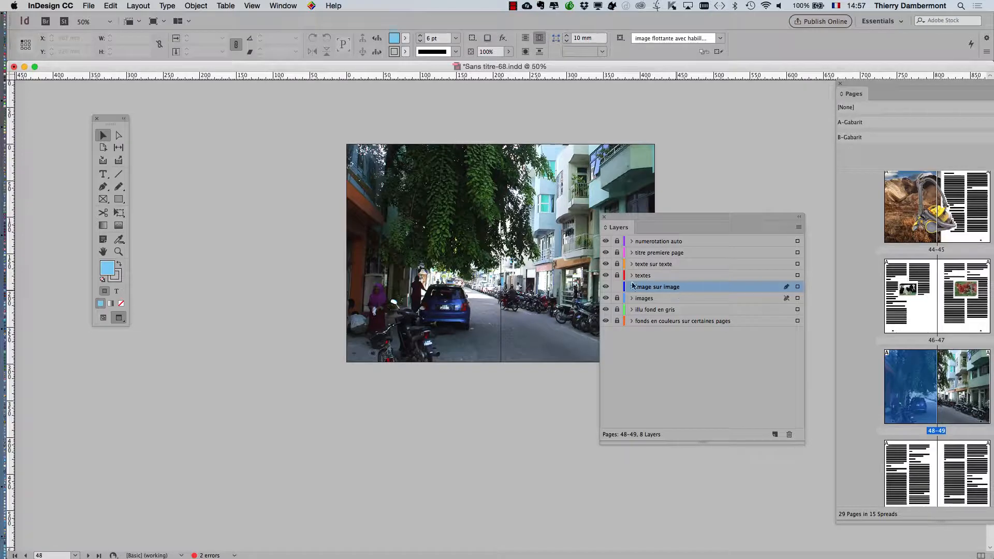
Move the Layers panel clear of the spread and load polar-bear-walking.psd from the bears folder for placing
drag(618, 226, 721, 205)
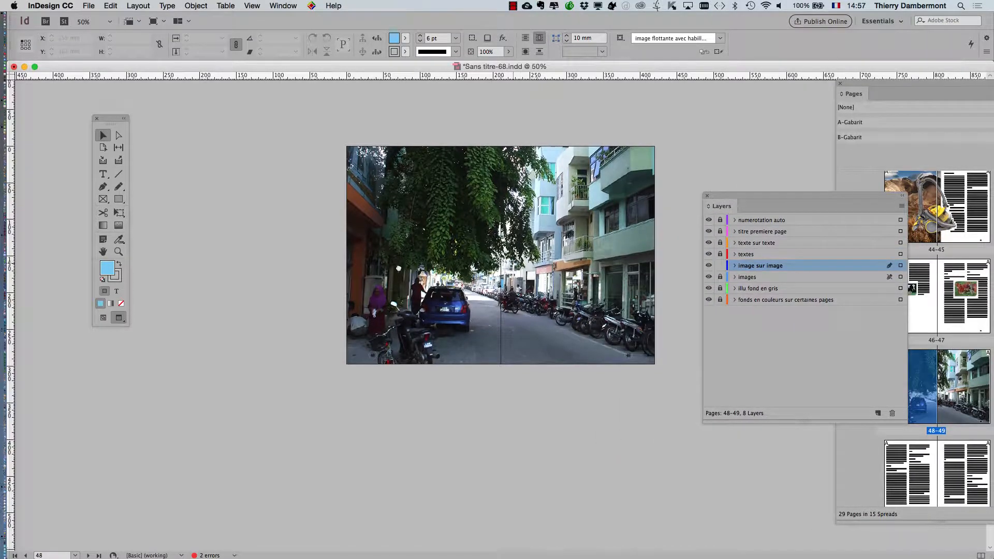
drag(383, 331, 383, 335)
scroll(573, 274, up, 2)
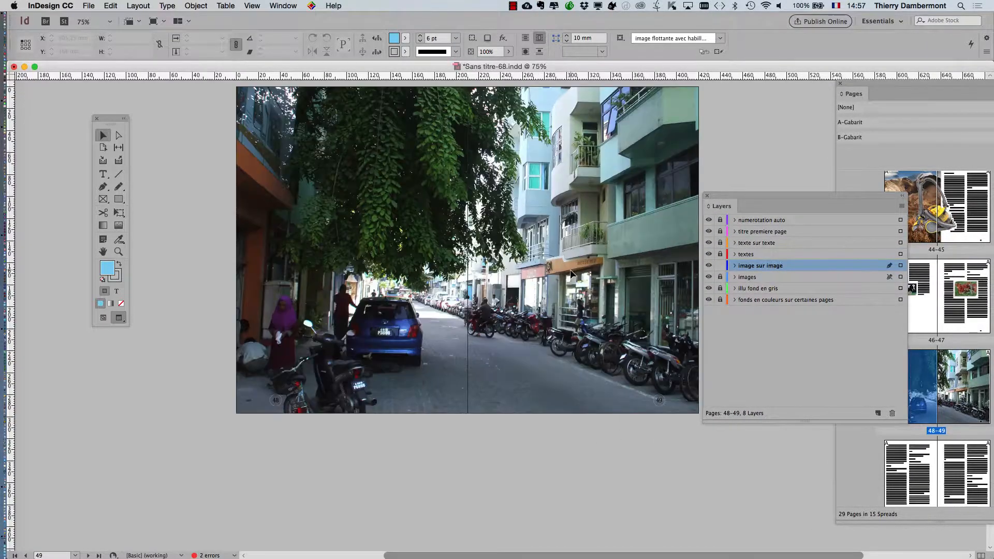
scroll(433, 269, up, 2)
scroll(433, 269, right, 2)
click(88, 5)
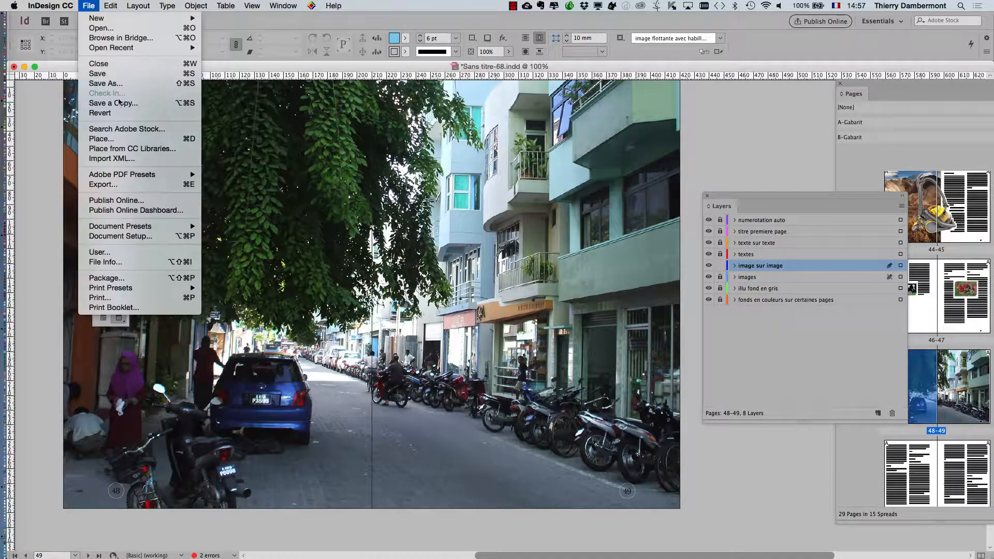
click(132, 142)
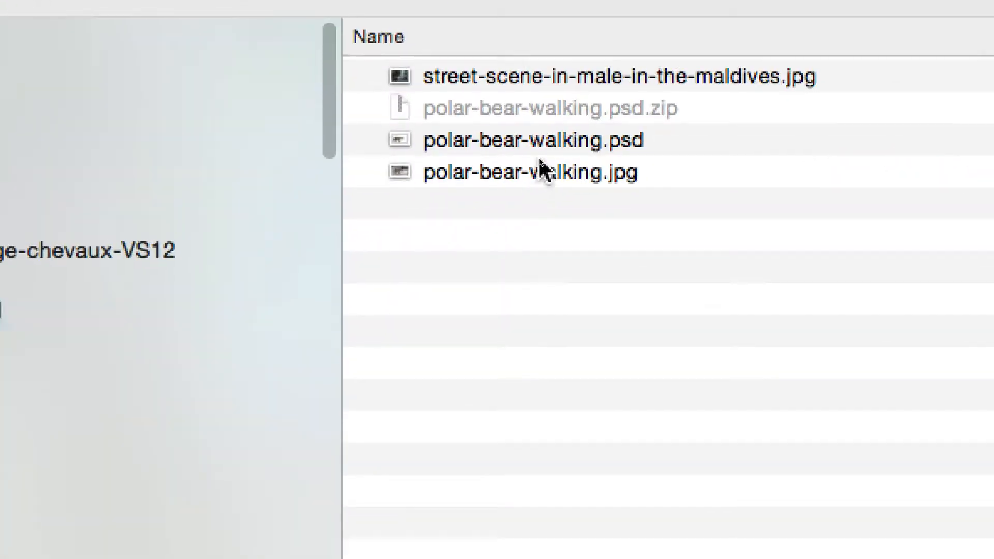
click(550, 155)
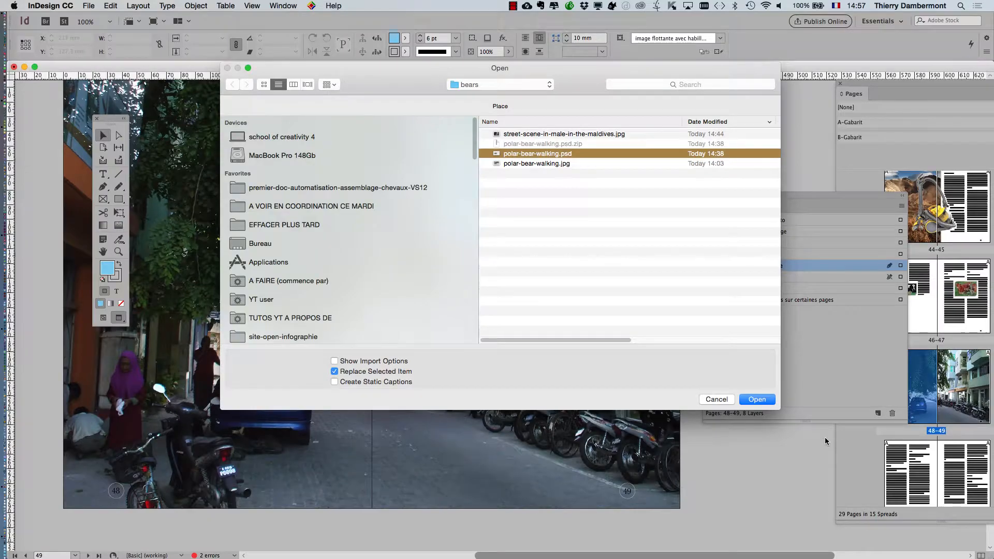
click(760, 402)
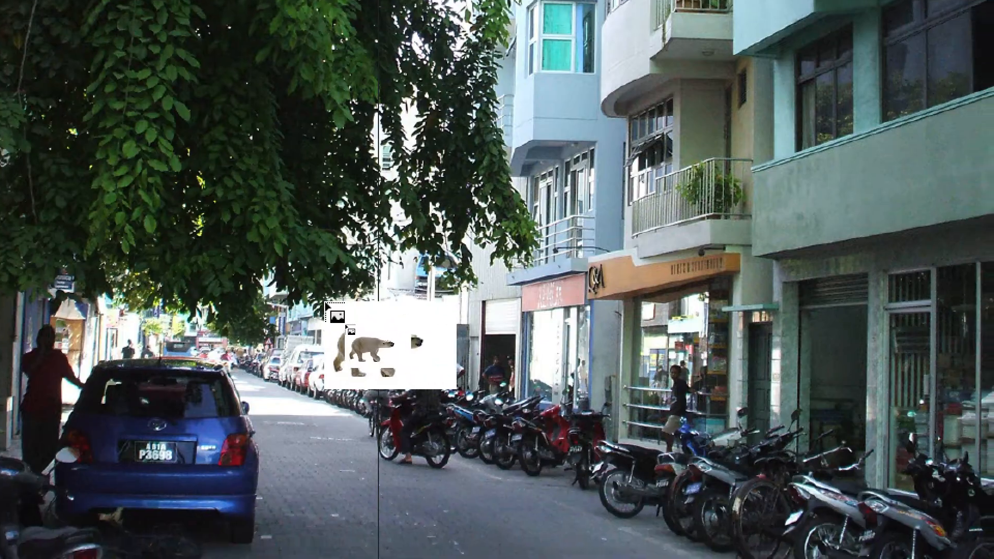
Place the bear image on the street at about 23% scale and shift it slightly lower on the road
drag(314, 297, 490, 412)
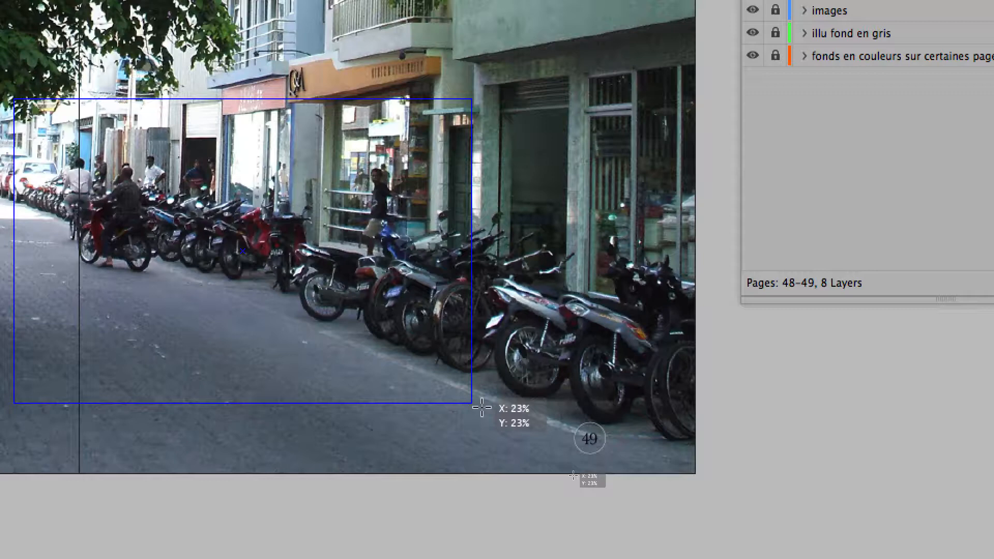
drag(482, 408, 479, 409)
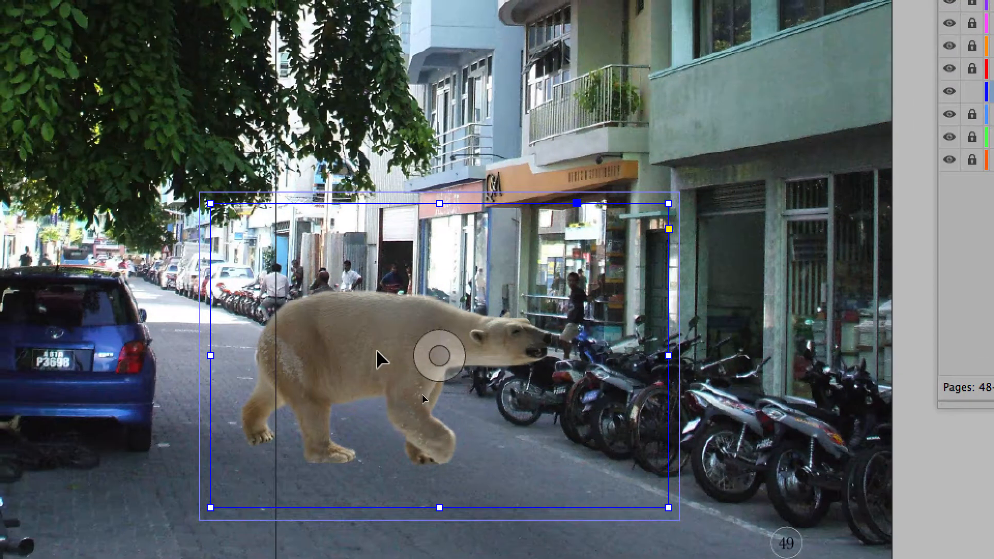
drag(377, 350, 372, 363)
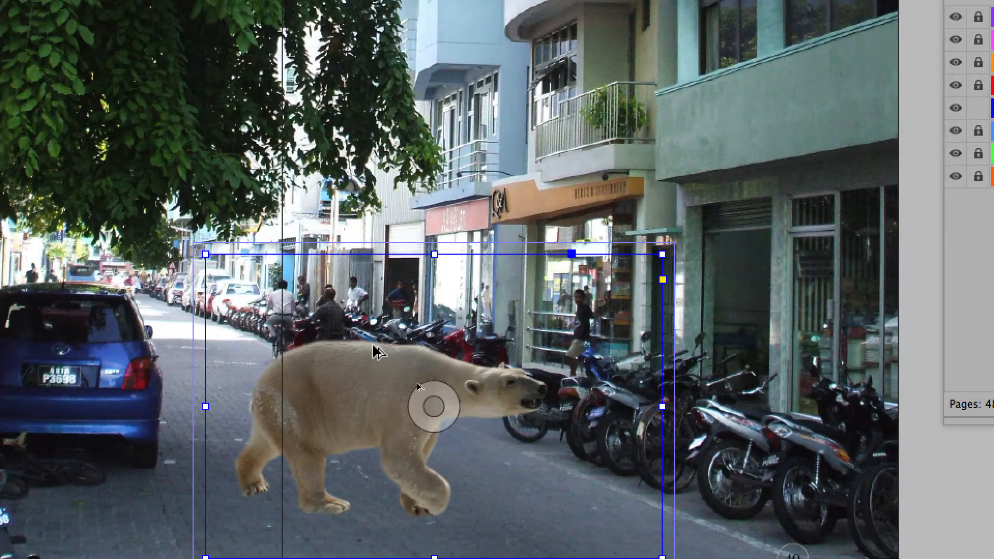
Examine the bear's cut-out edges along its back and head against the street photo, and deselect the image
scroll(373, 309, up, 4)
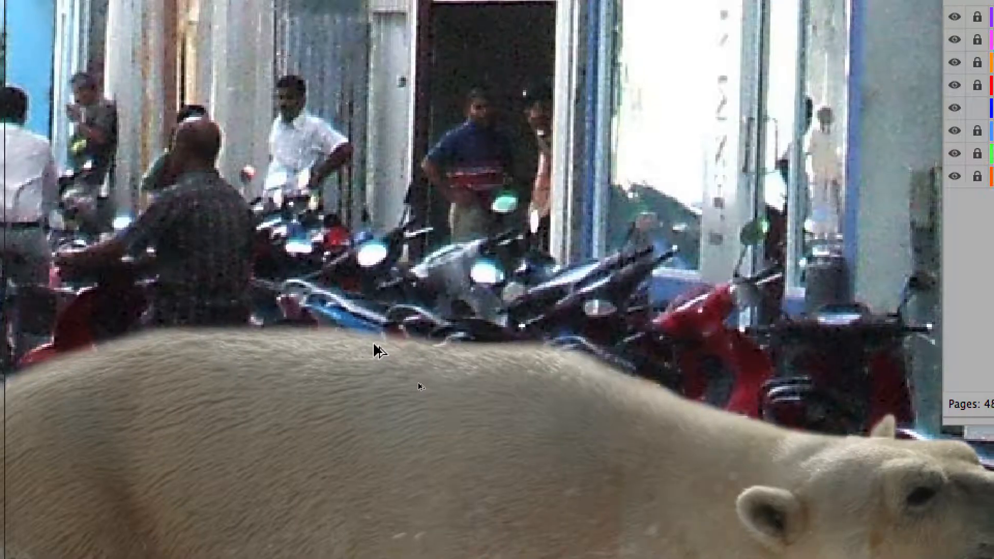
scroll(373, 346, up, 2)
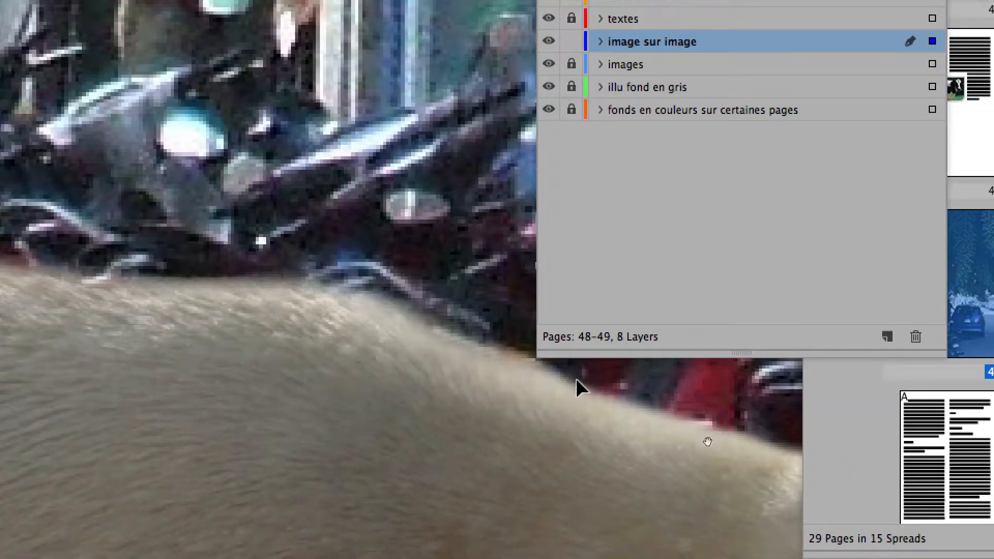
key(space)
drag(612, 396, 9, 148)
drag(501, 312, 218, 190)
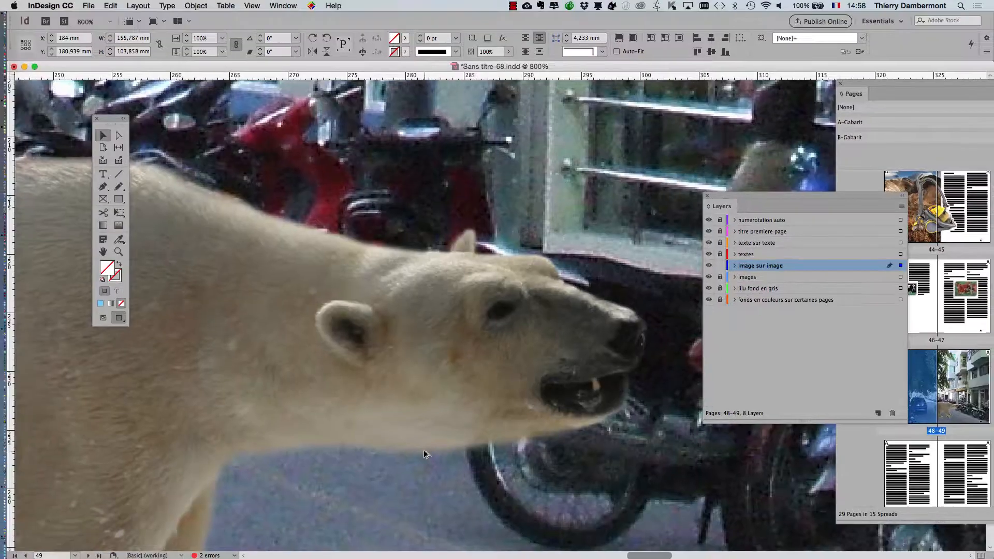
key(super+minus)
key(super+minus)
key(super+minus)
key(super+minus)
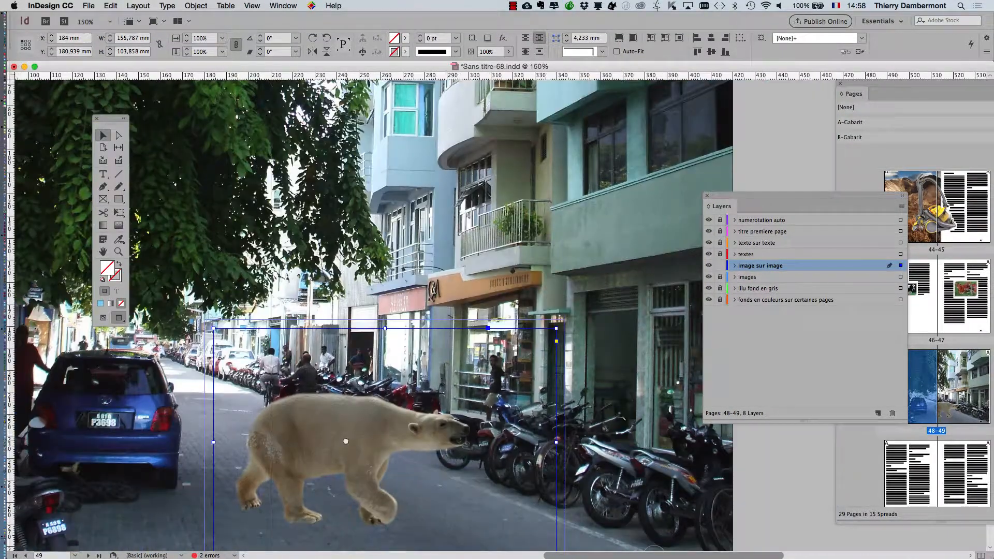
key(super+minus)
click(130, 530)
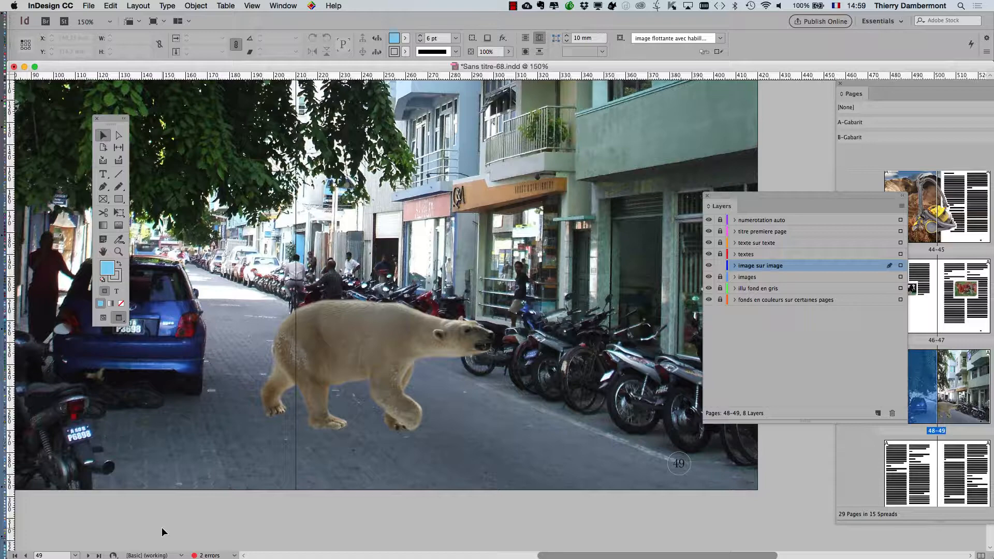
Move the Layers panel and the toolbox away so the enlarged bear is unobstructed
scroll(305, 352, up, 3)
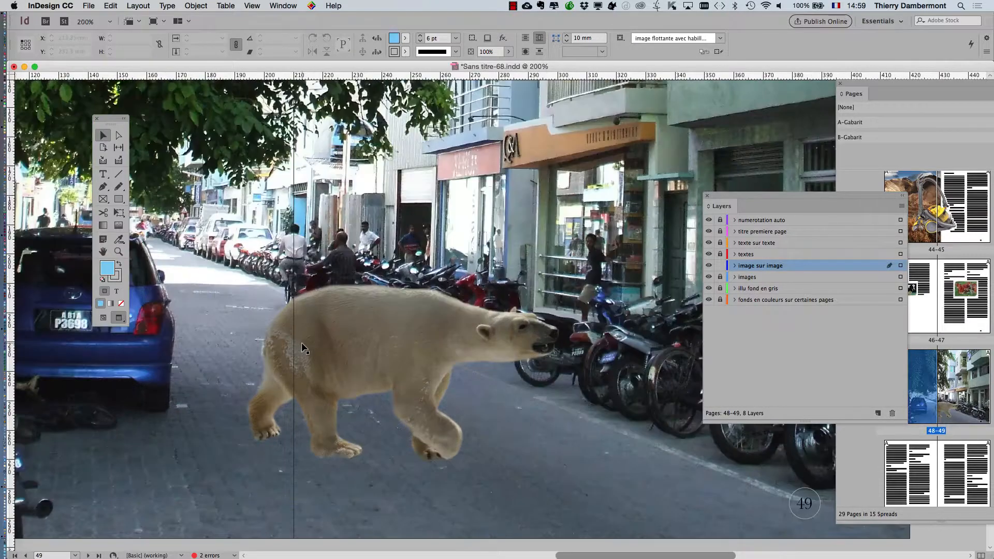
scroll(290, 310, right, 4)
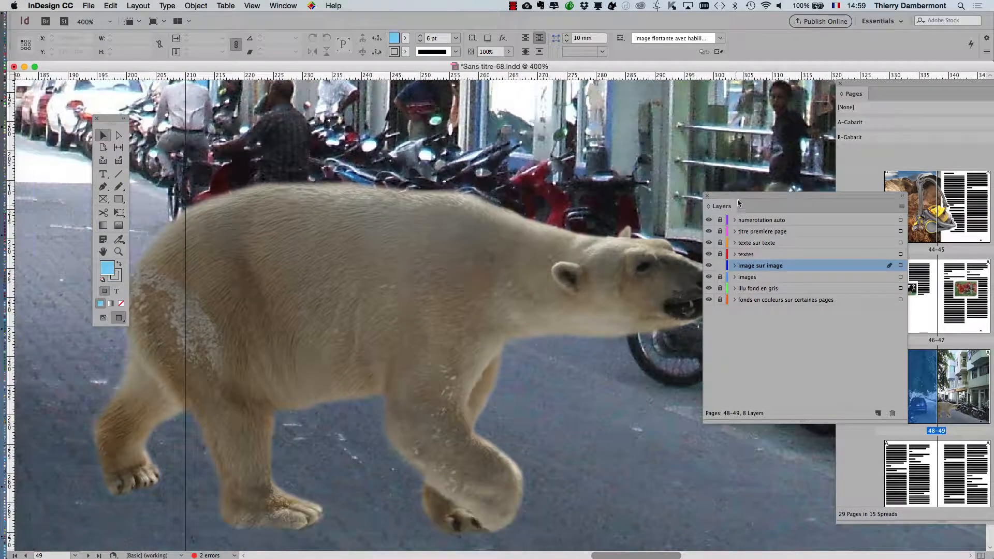
drag(745, 199, 837, 202)
drag(111, 120, 60, 107)
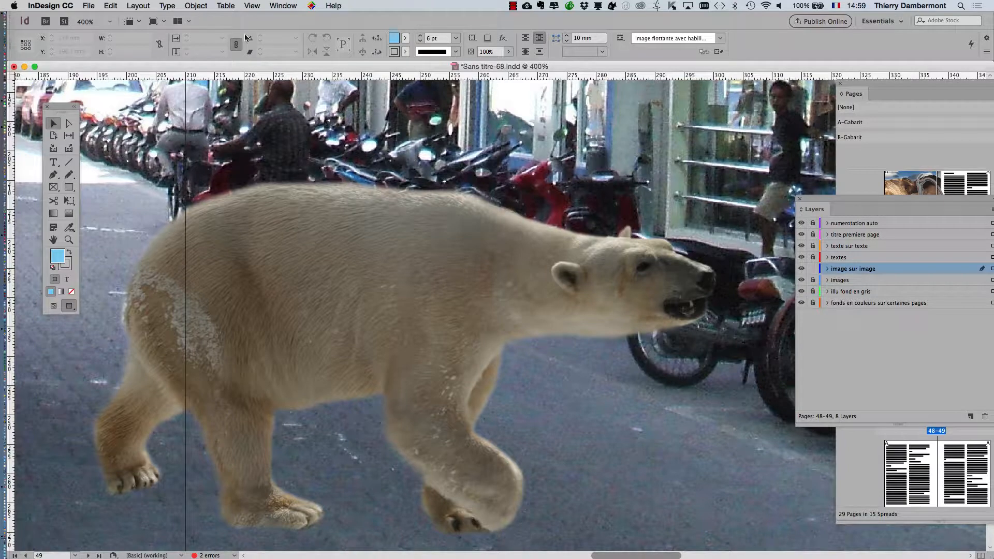
Set the display performance to Typical Display
scroll(421, 256, up, 1)
scroll(421, 256, up, 1)
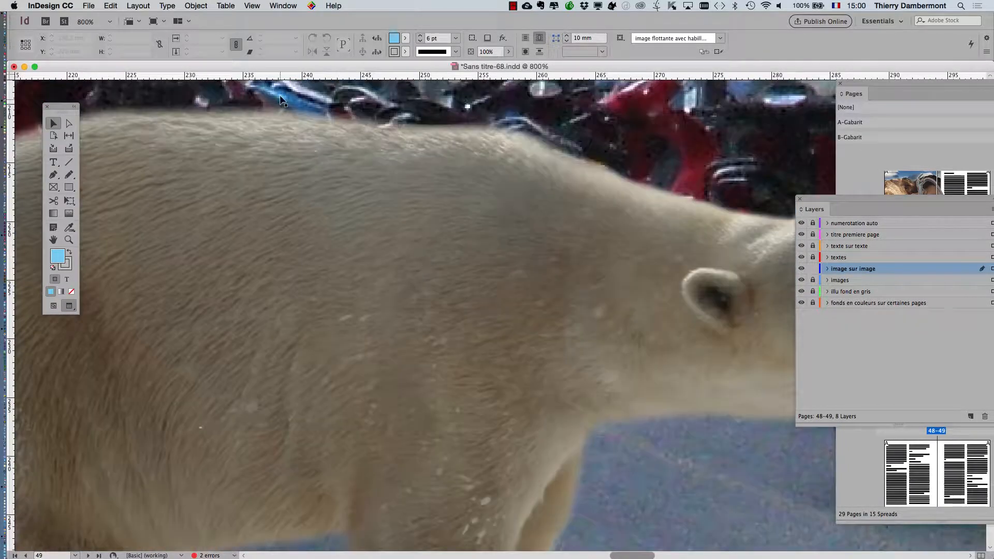
click(252, 6)
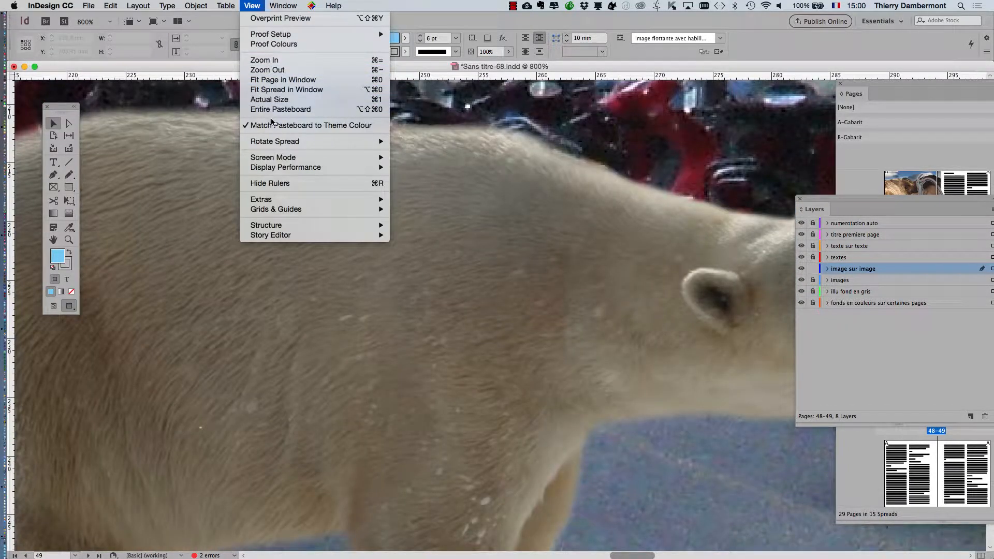
mouse_move(288, 169)
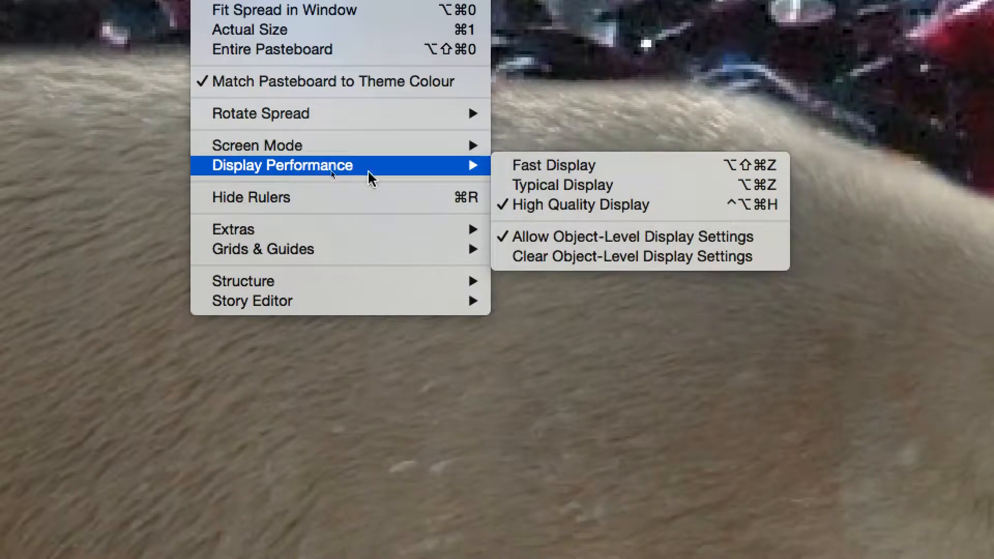
mouse_move(479, 169)
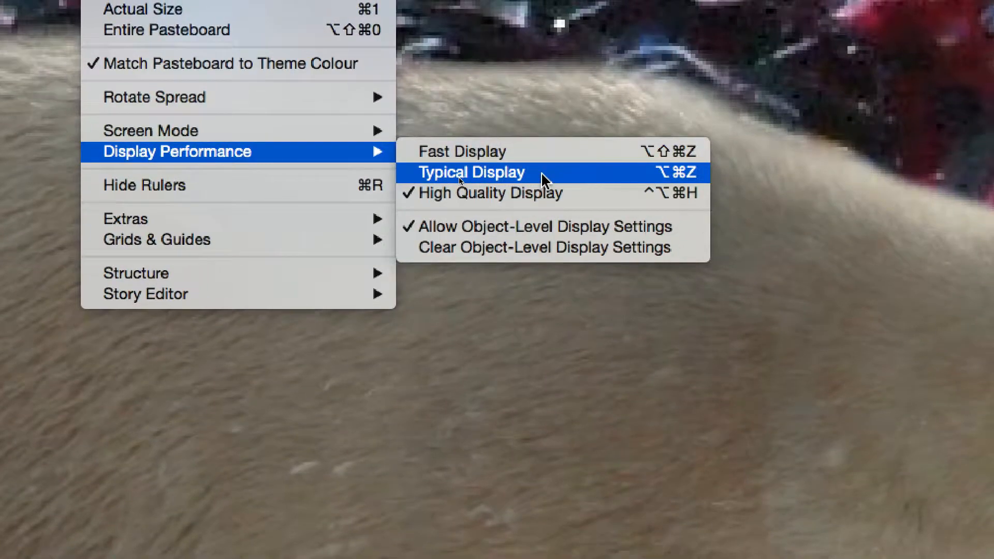
click(459, 176)
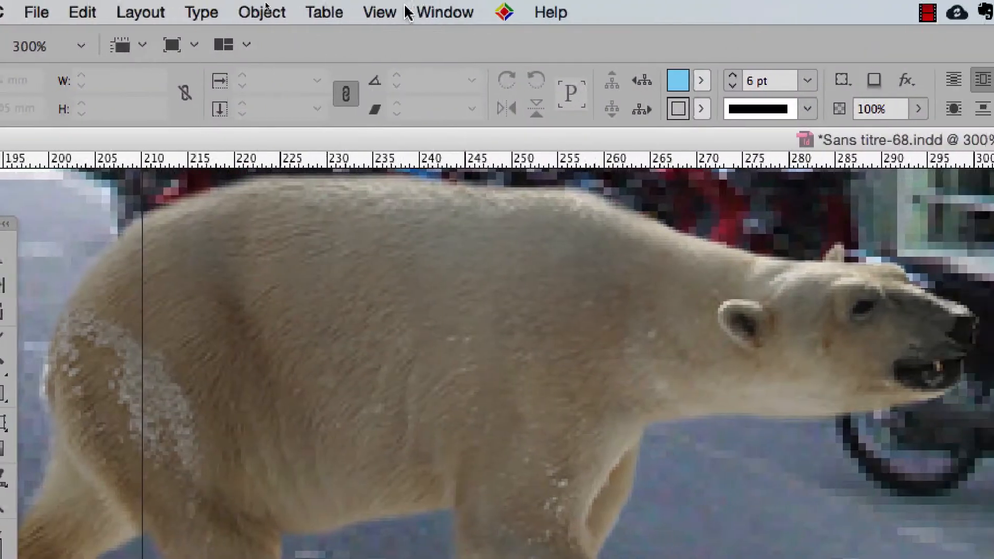
Restore the display performance to High Quality Display
click(388, 12)
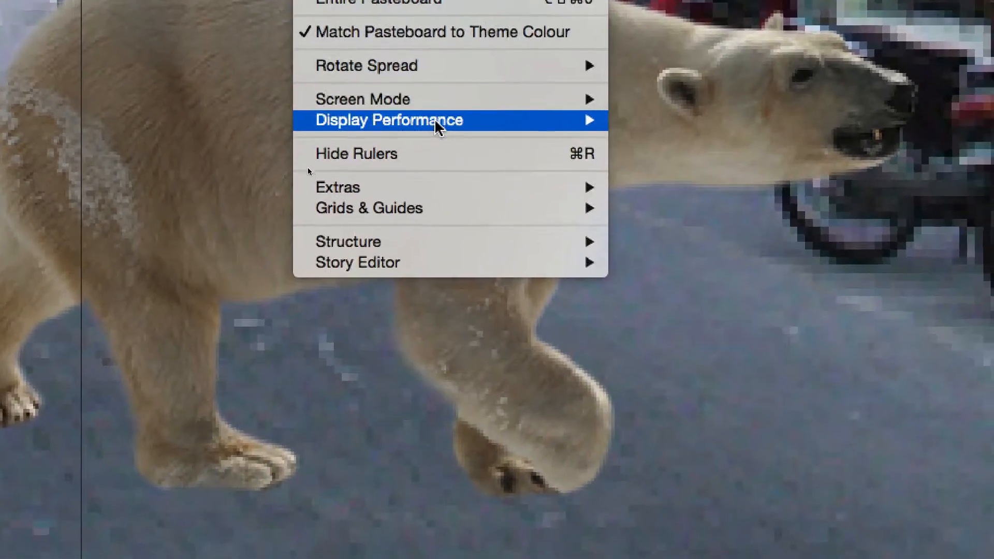
mouse_move(435, 121)
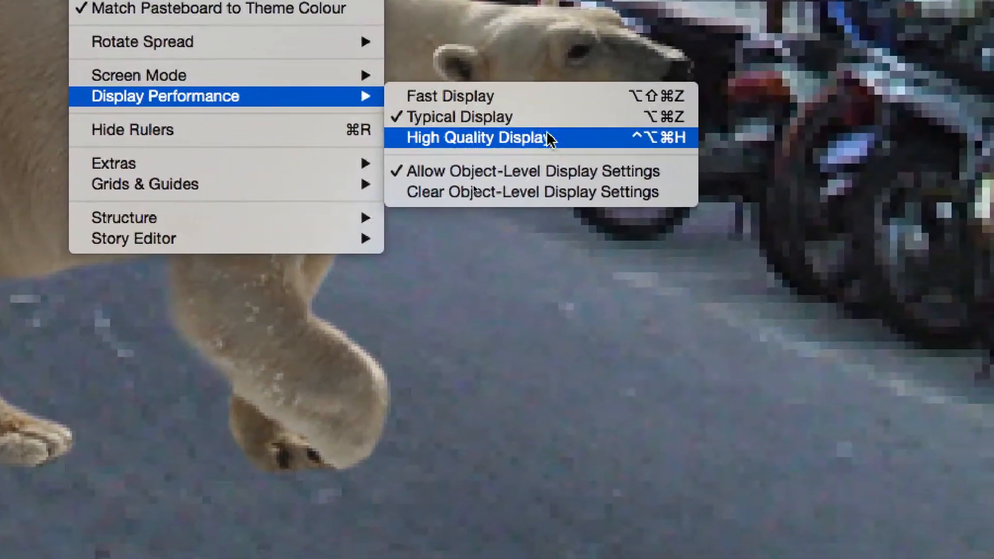
click(809, 164)
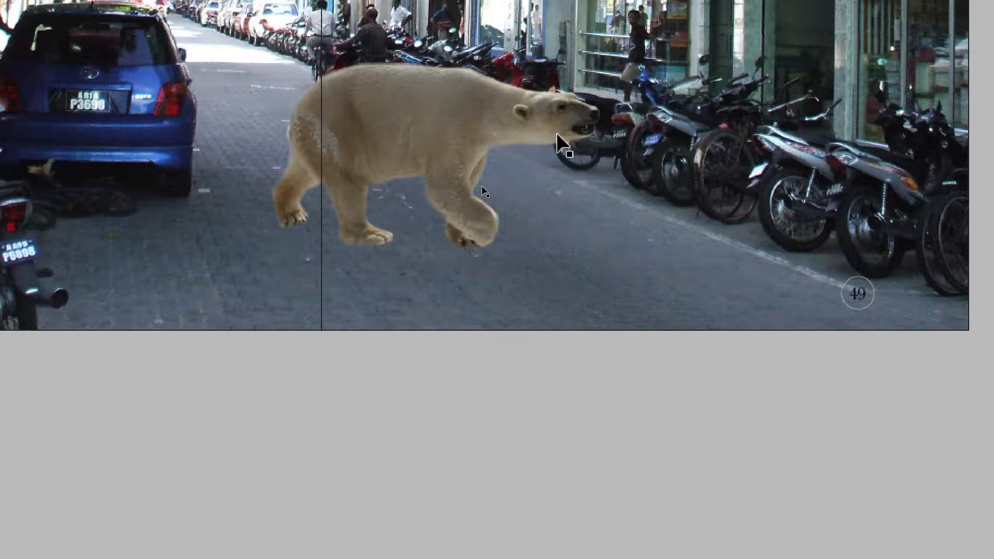
Save a copy of the document as Sans titre-69.indd in the premier-doc-automatisation-assemblage-chevaux-VS12 folder
scroll(506, 384, up, 6)
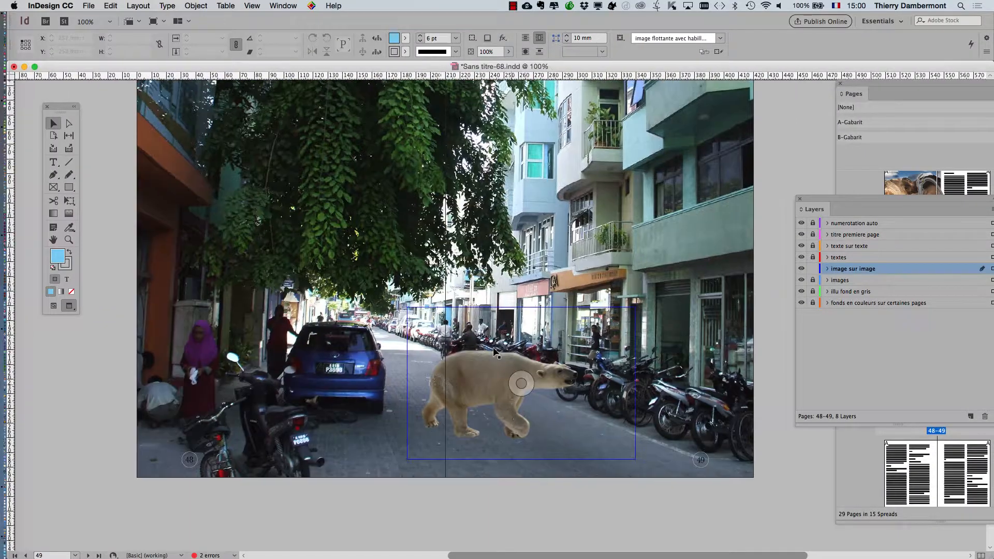
scroll(488, 368, up, 2)
scroll(489, 368, down, 2)
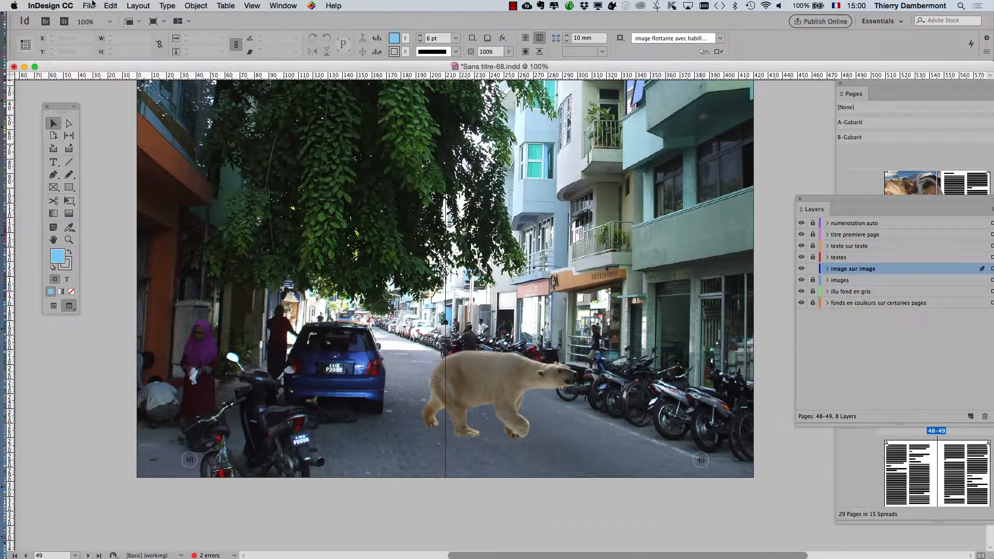
click(89, 5)
click(108, 88)
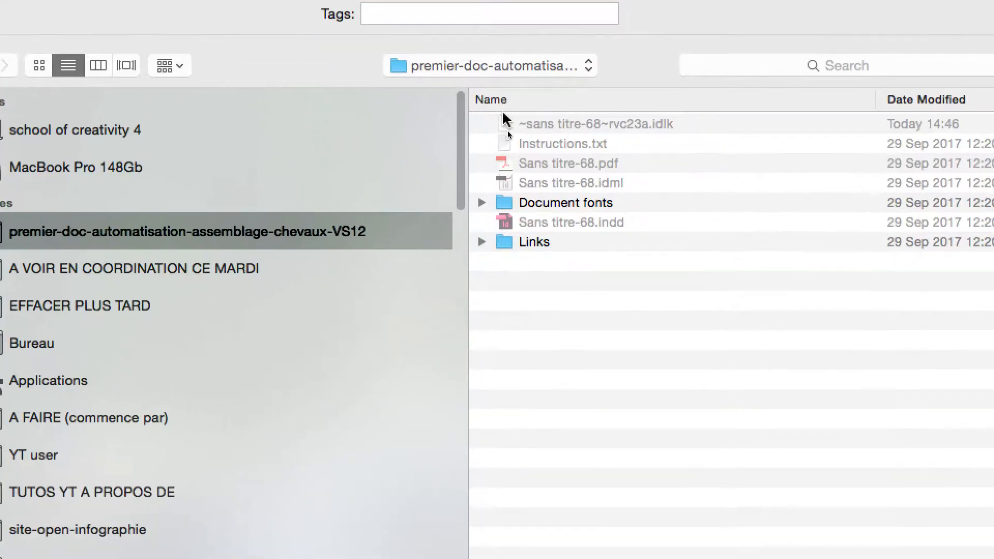
click(505, 126)
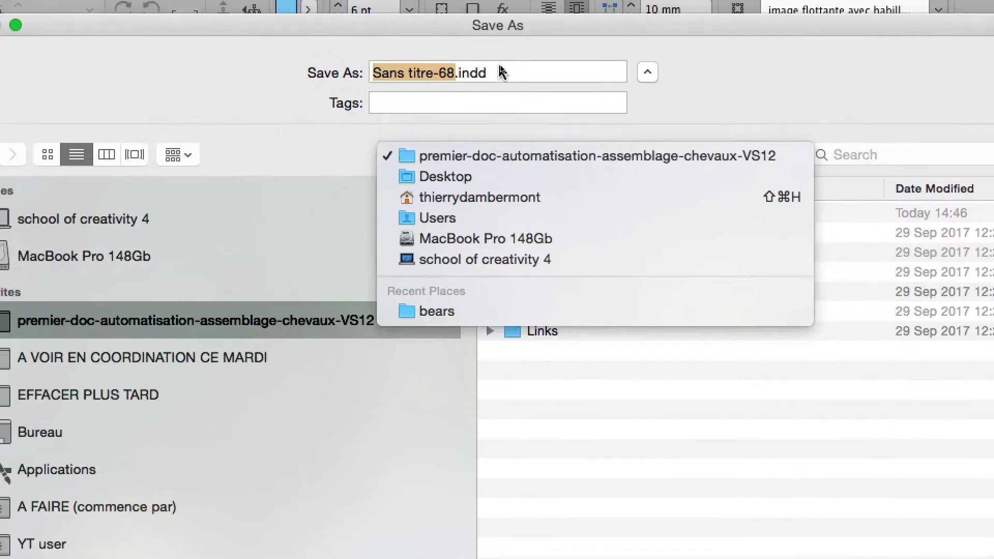
click(500, 73)
click(449, 72)
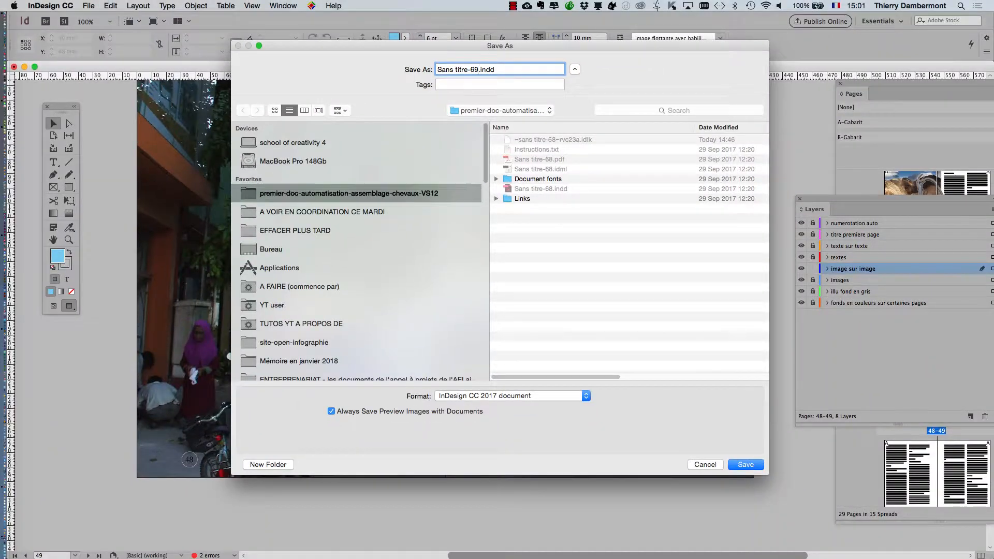
key(Return)
Examine the cut-out vacuum cleaner over the landscape photo and the wrapped text on spread 44-45
key(super+minus)
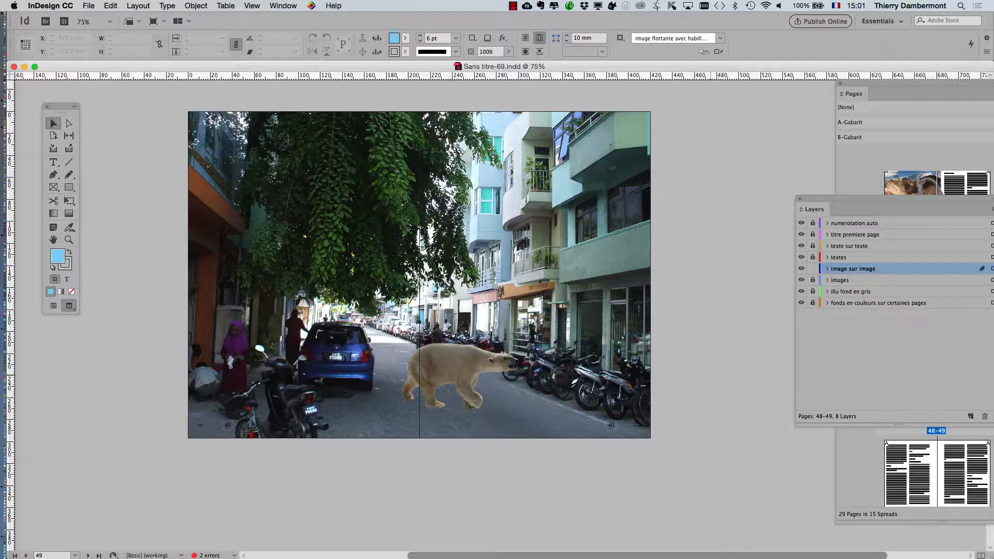
scroll(419, 274, up, 15)
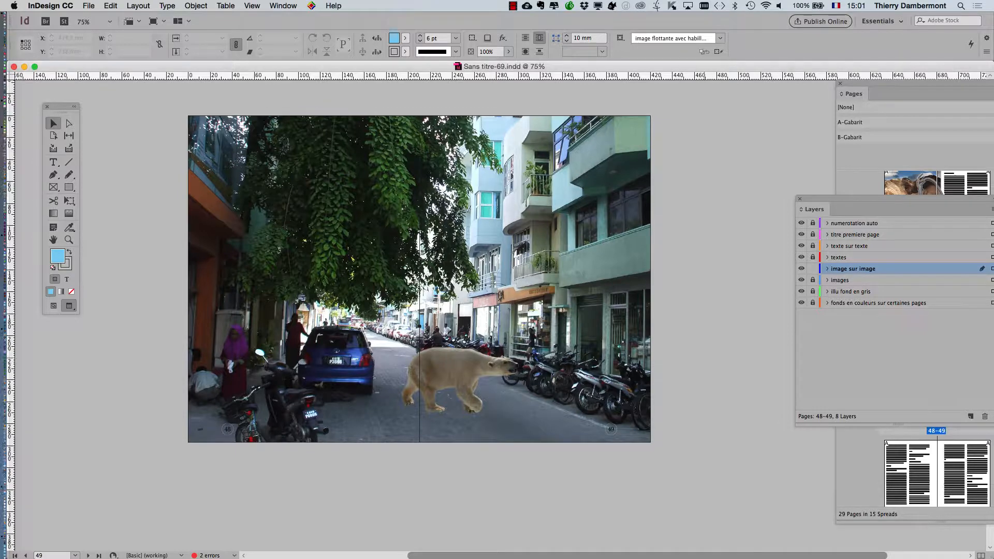
scroll(419, 362, up, 10)
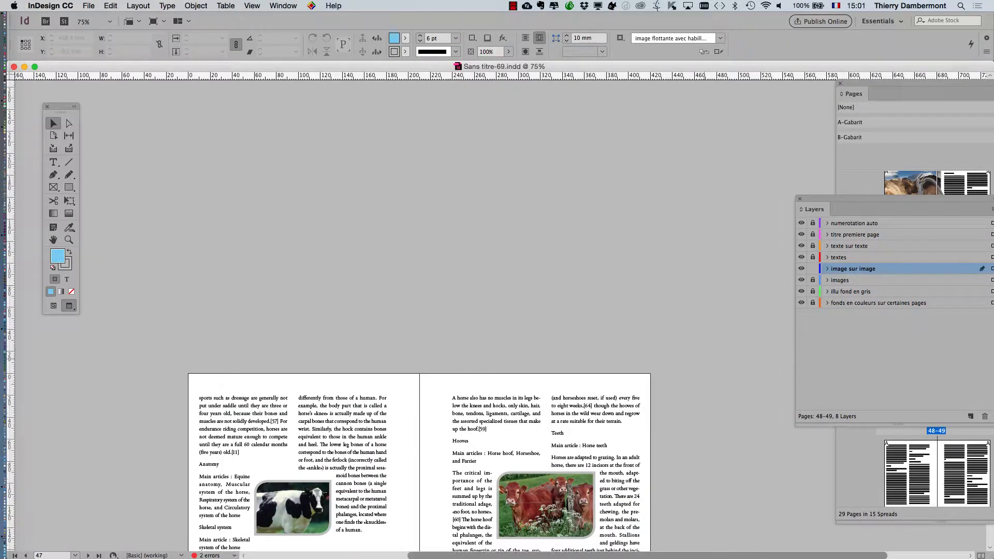
key(super+equal)
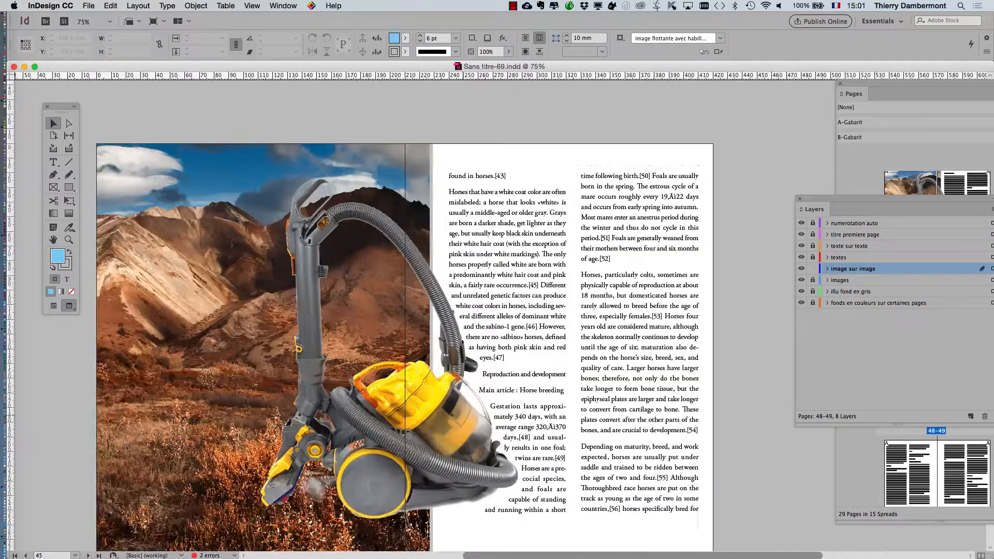
key(super+equal)
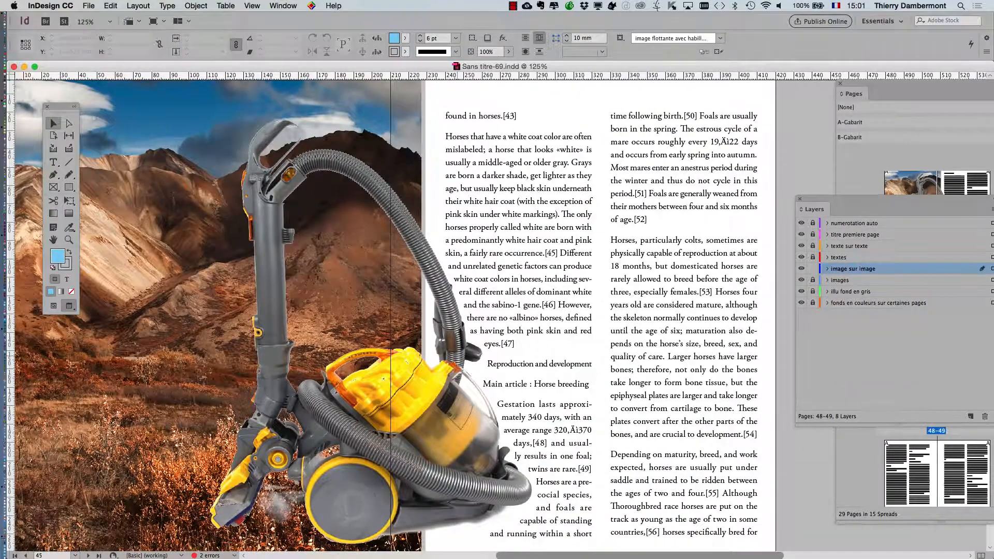
Look back through the document's spreads from 44-45 to the cover and the hummingbird cut-out on page 28
scroll(455, 357, up, 15)
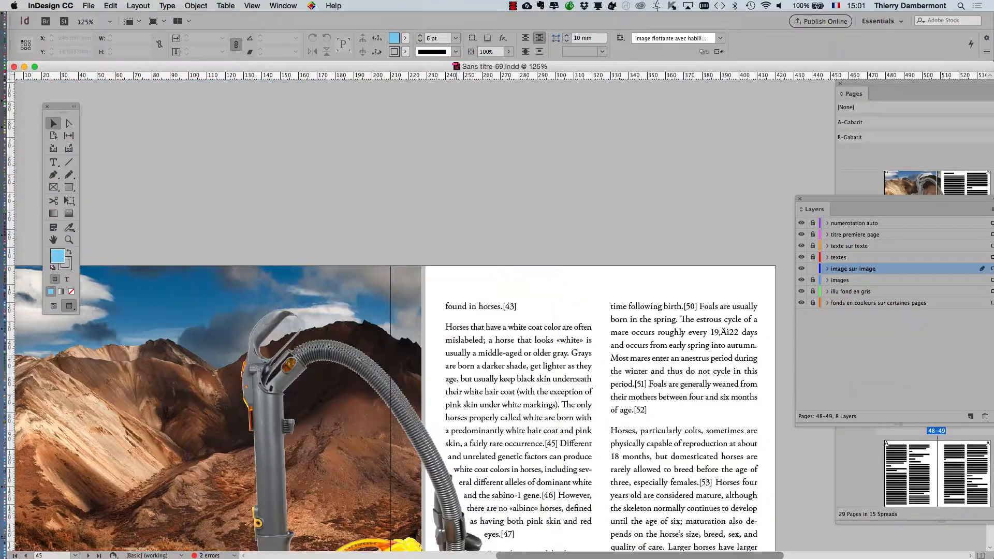
scroll(456, 357, up, 20)
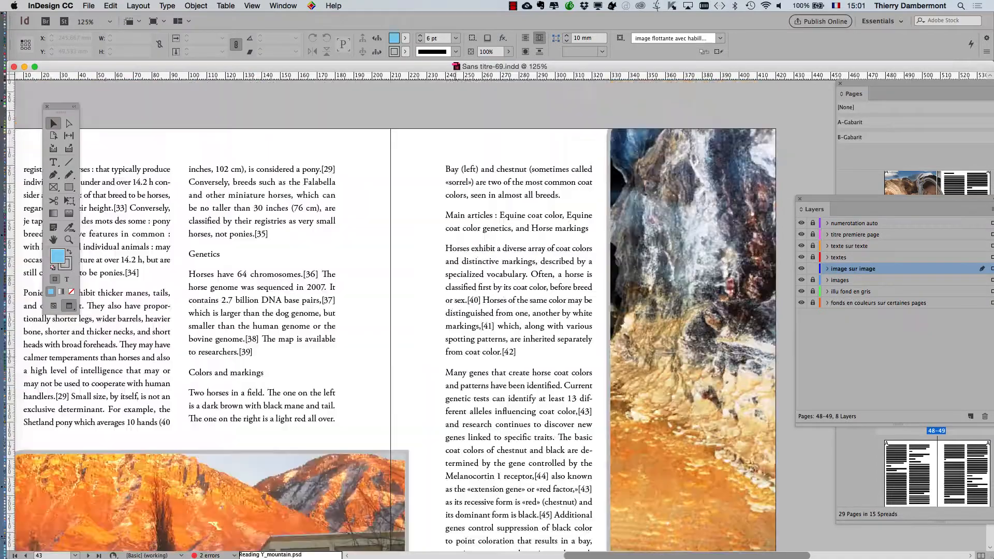
scroll(455, 357, up, 20)
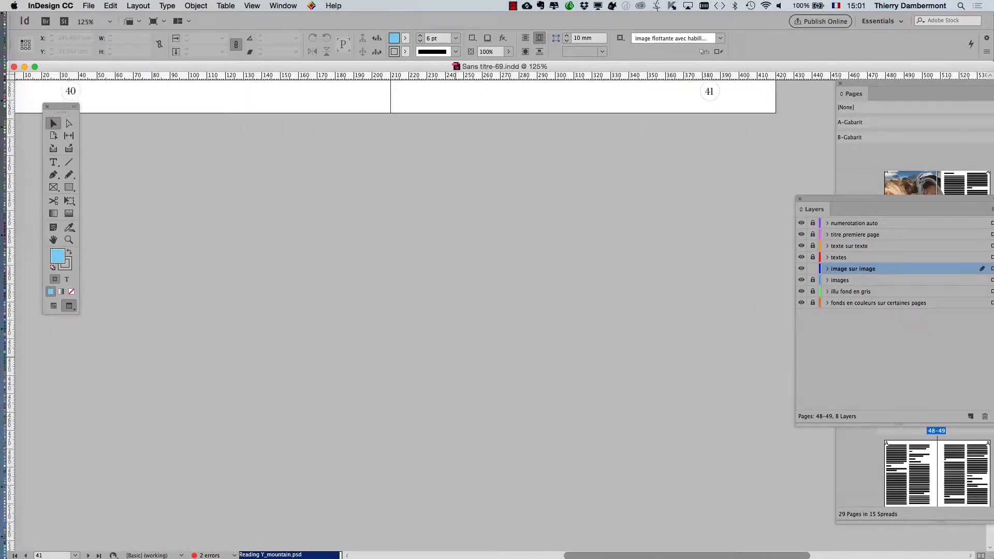
scroll(456, 357, up, 20)
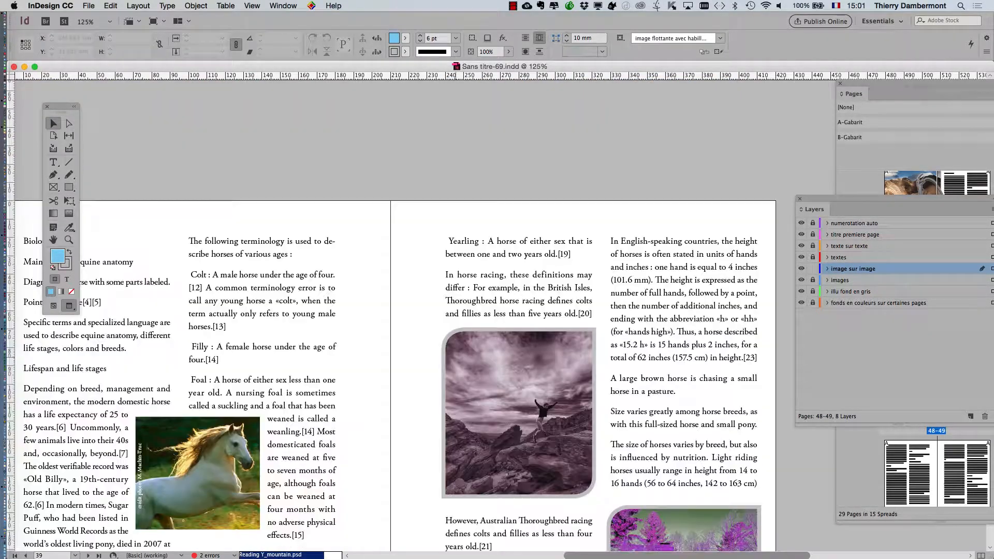
scroll(455, 358, up, 5)
key(super+minus)
key(super+minus)
key(super+minus)
key(super+minus)
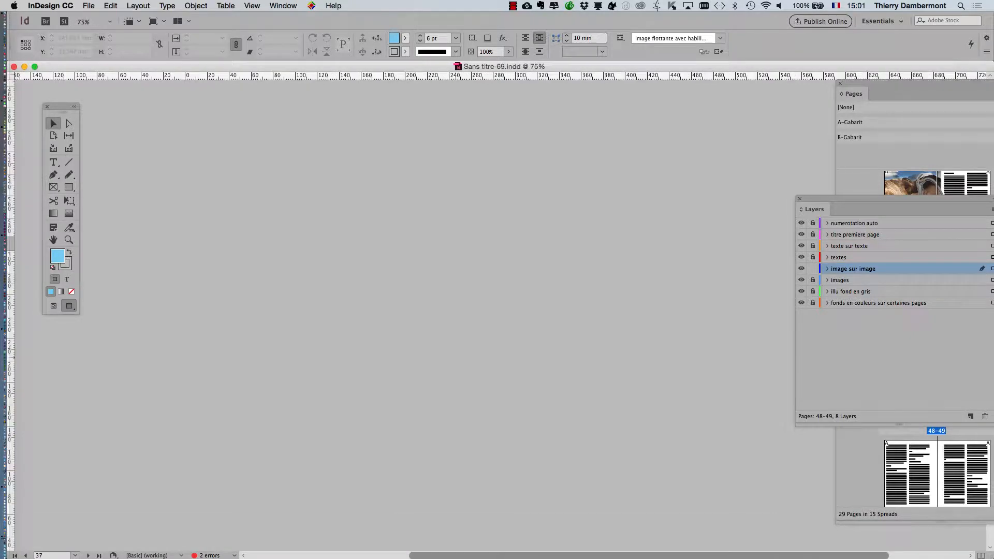
scroll(500, 311, up, 10)
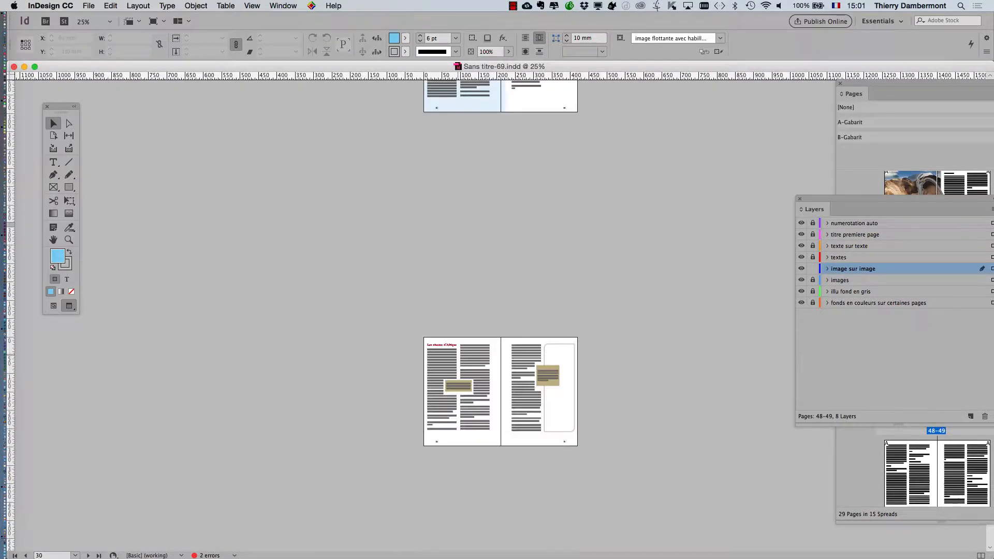
scroll(500, 310, down, 6)
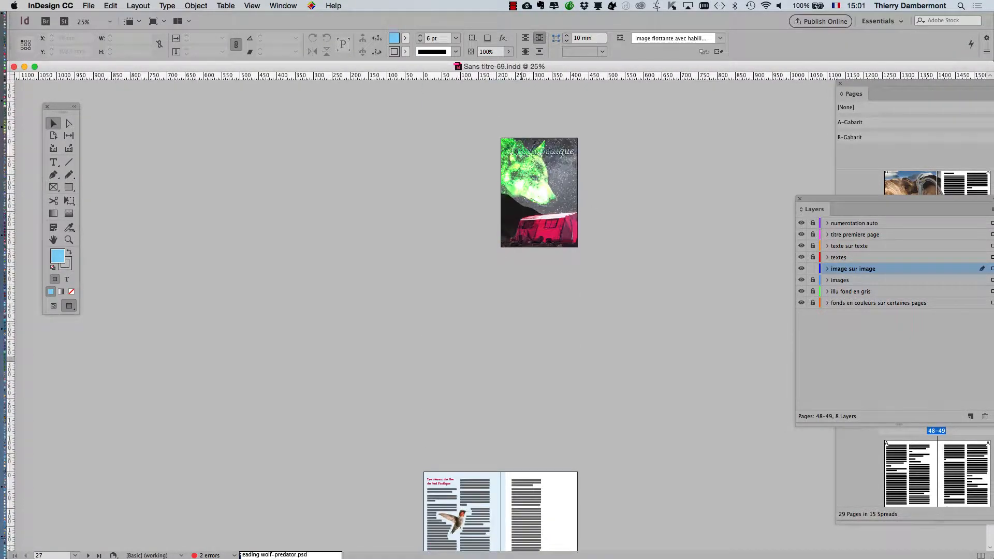
key(super+equal)
key(super+equal)
key(super+equal)
key(super+equal)
key(super+equal)
key(super+equal)
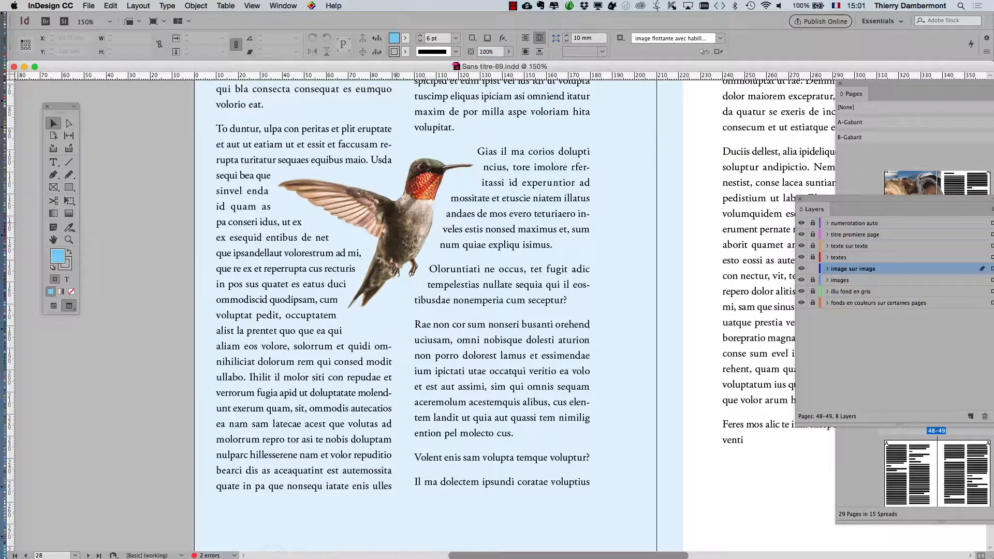
Unlock the images layer, make it active and select the hummingbird cut-out on page 28
drag(810, 201, 550, 100)
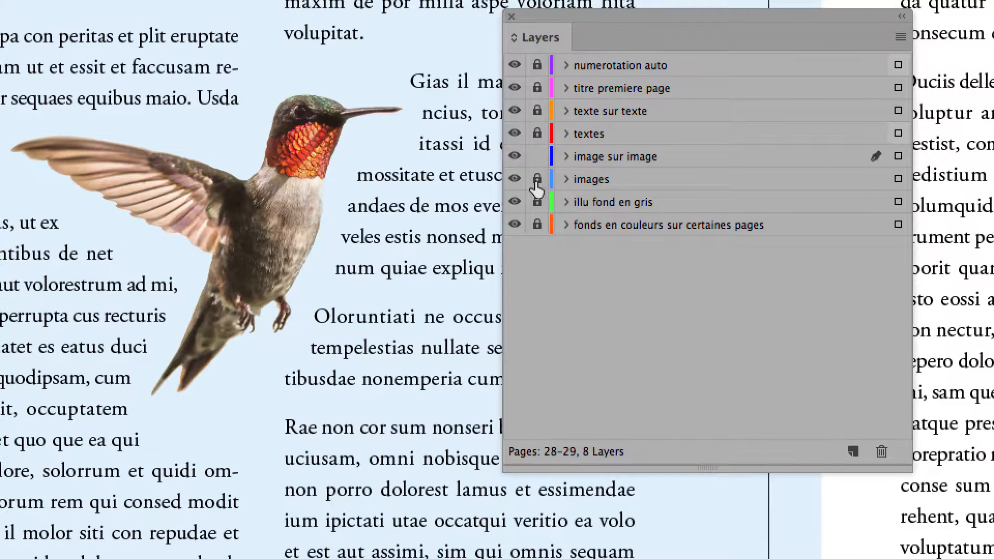
click(536, 181)
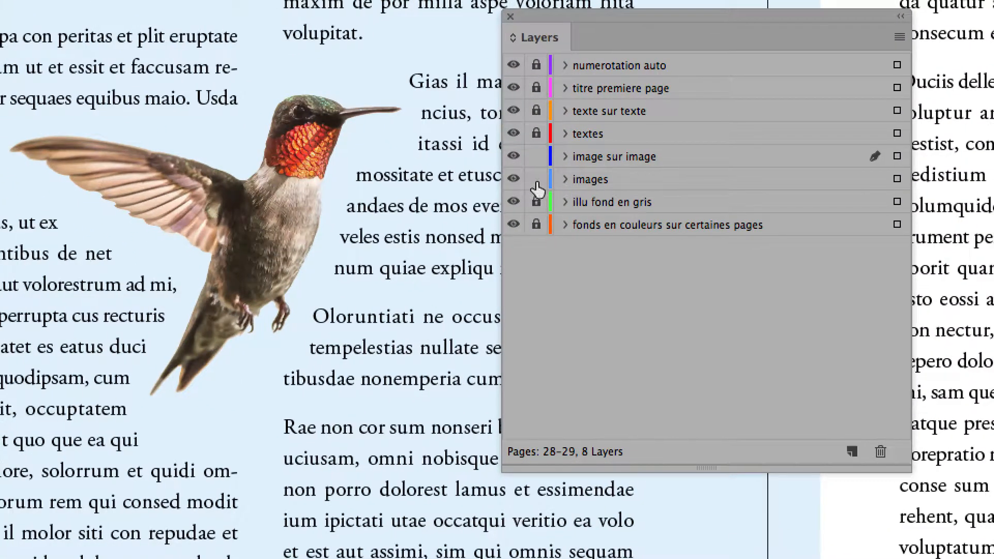
click(580, 182)
click(454, 185)
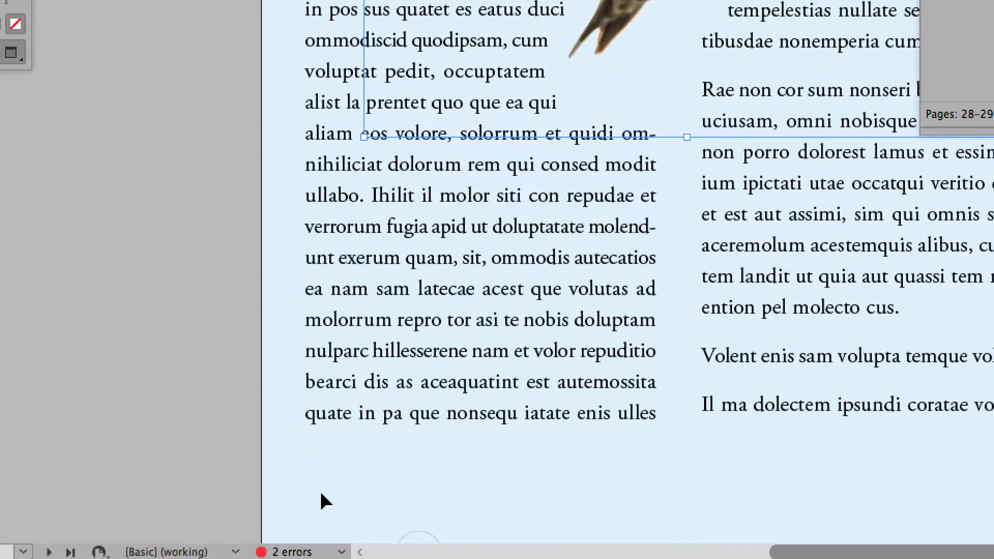
scroll(322, 492, down, 3)
scroll(322, 491, up, 4)
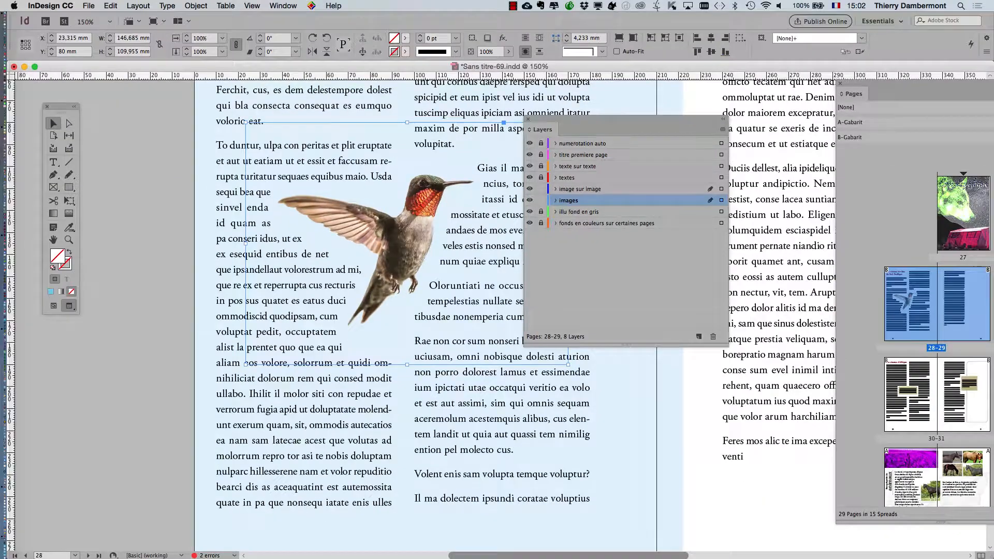
Move the hummingbird beside the upper part of page 28's second text column, at about X 108 mm and Y 27 mm
drag(787, 79, 786, 196)
key(super+minus)
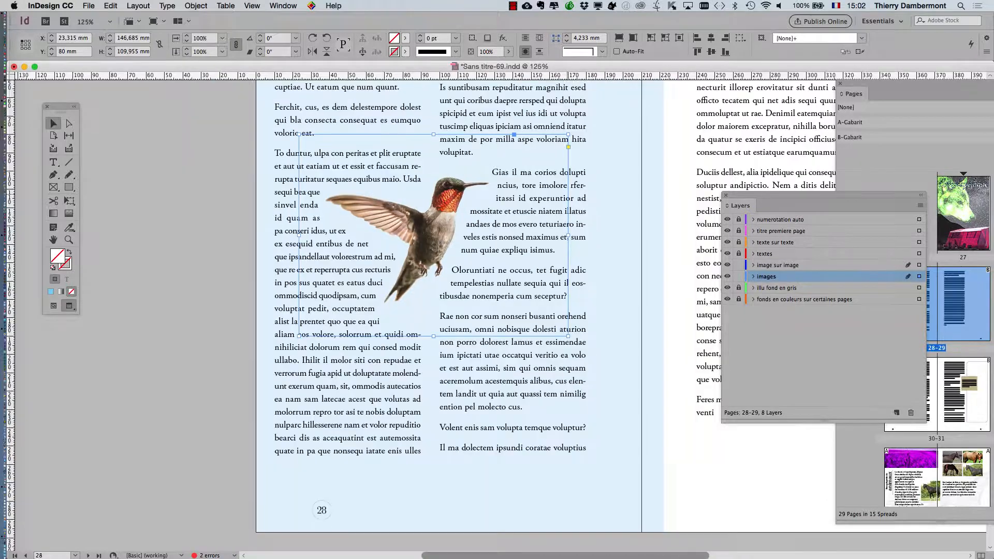
scroll(445, 311, up, 2)
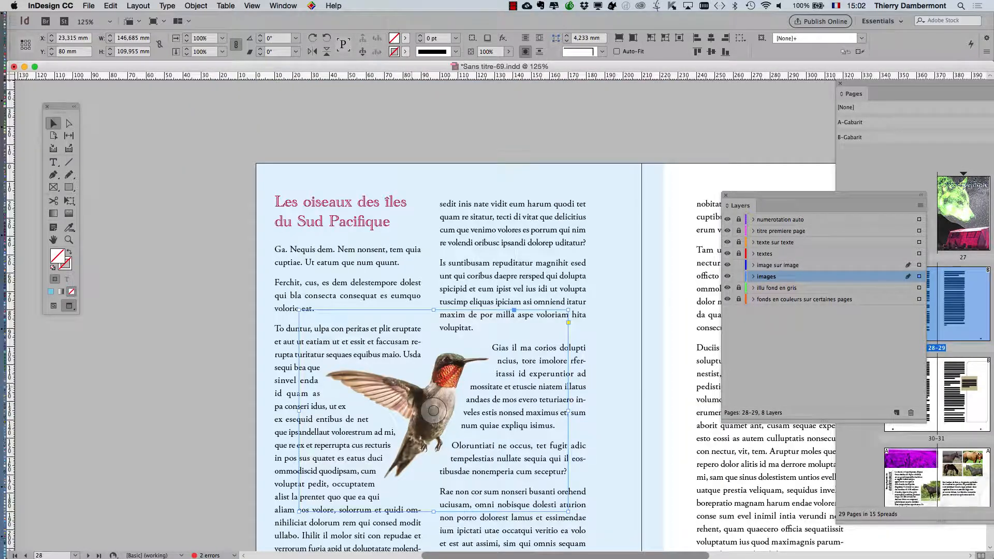
drag(433, 411, 589, 314)
scroll(589, 314, down, 4)
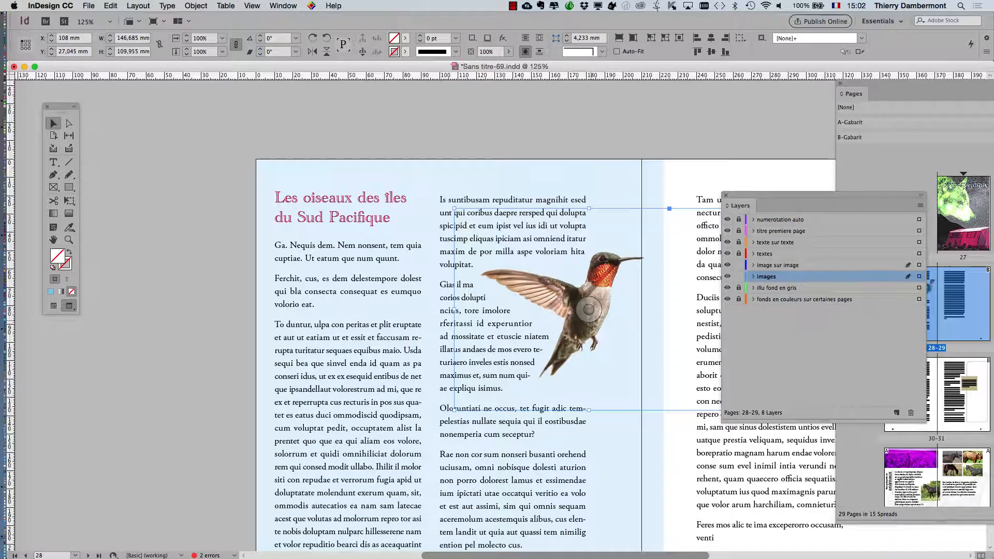
scroll(589, 314, down, 8)
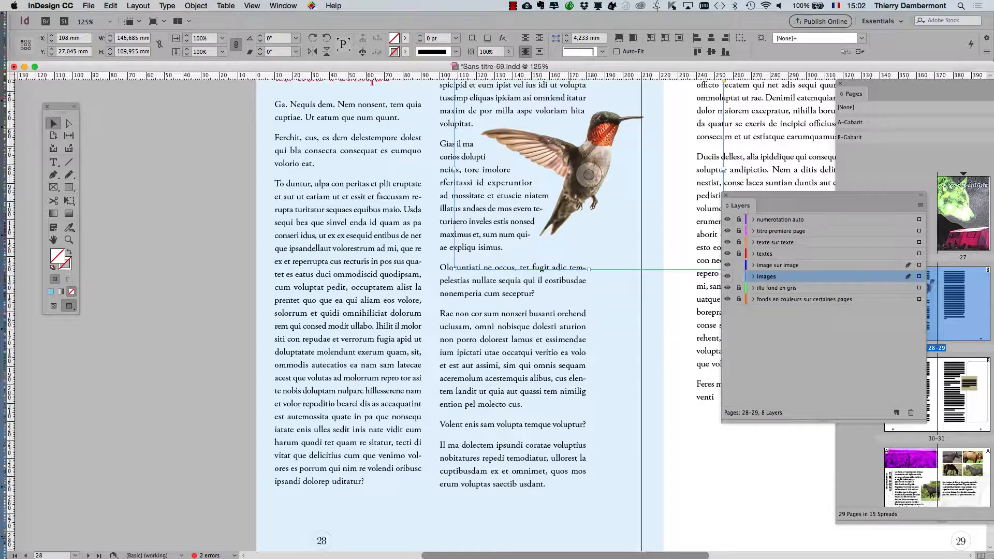
Move the hummingbird to the foot of page 28 between the two text columns, at about X 36 mm and Y 187 mm
drag(589, 174, 562, 458)
scroll(562, 459, down, 10)
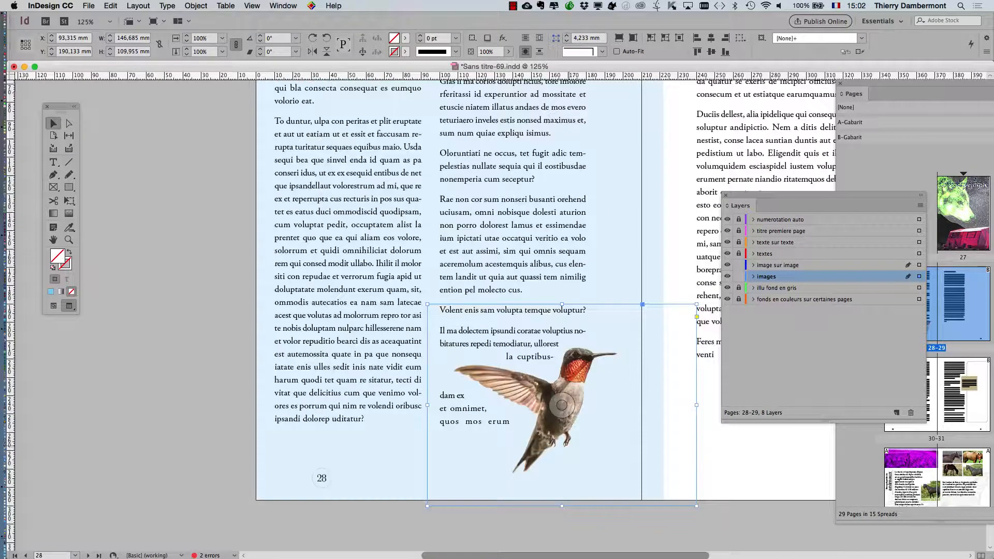
drag(541, 383, 436, 379)
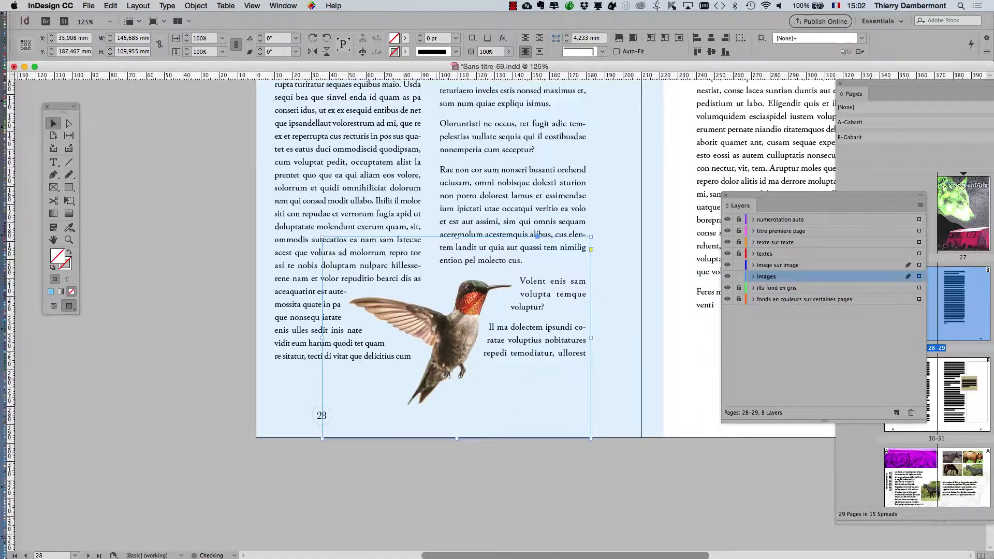
click(657, 424)
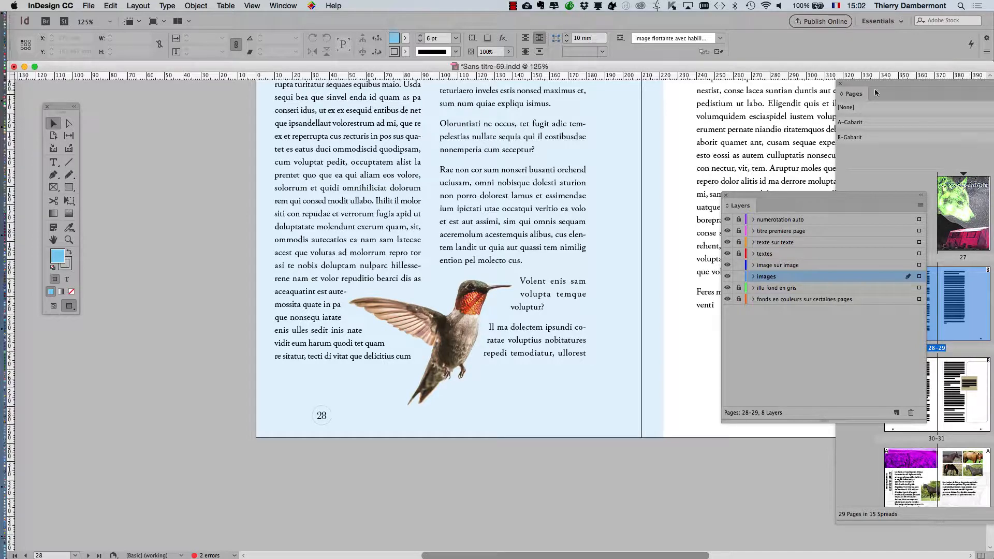
Examine the cover on page 27, where the green wolf lies over the starry sky and tent photo
key(super+minus)
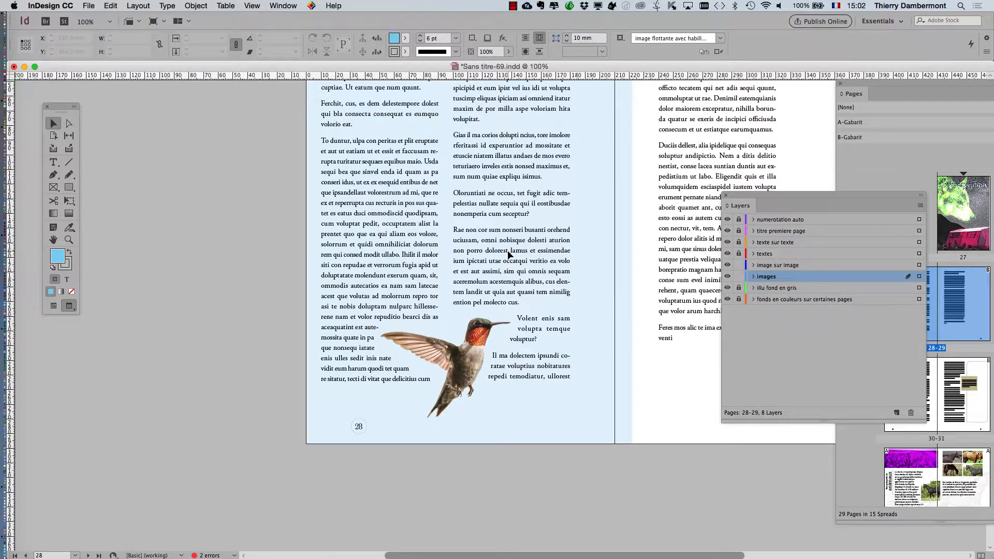
scroll(508, 254, up, 5)
key(super+minus)
scroll(468, 289, up, 10)
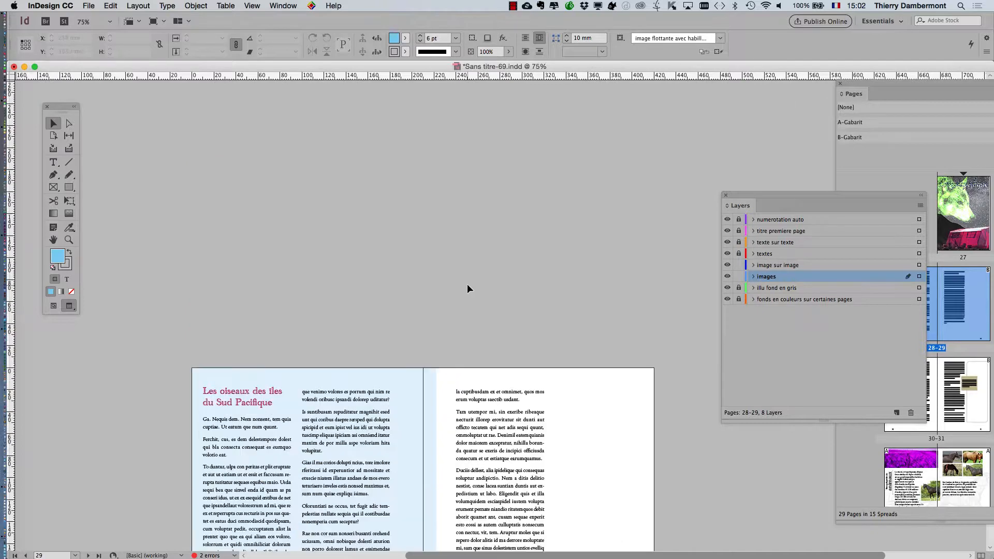
scroll(467, 288, up, 15)
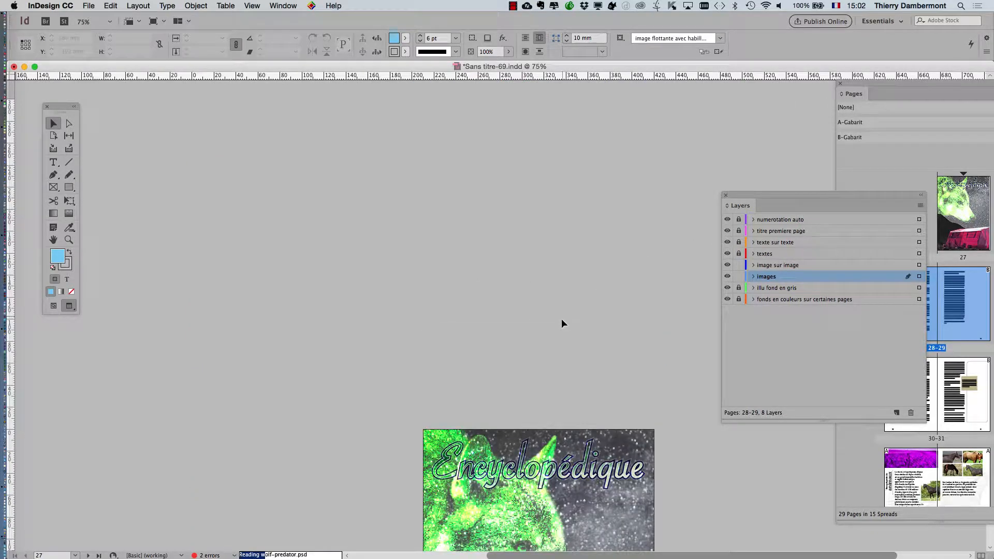
scroll(562, 322, down, 4)
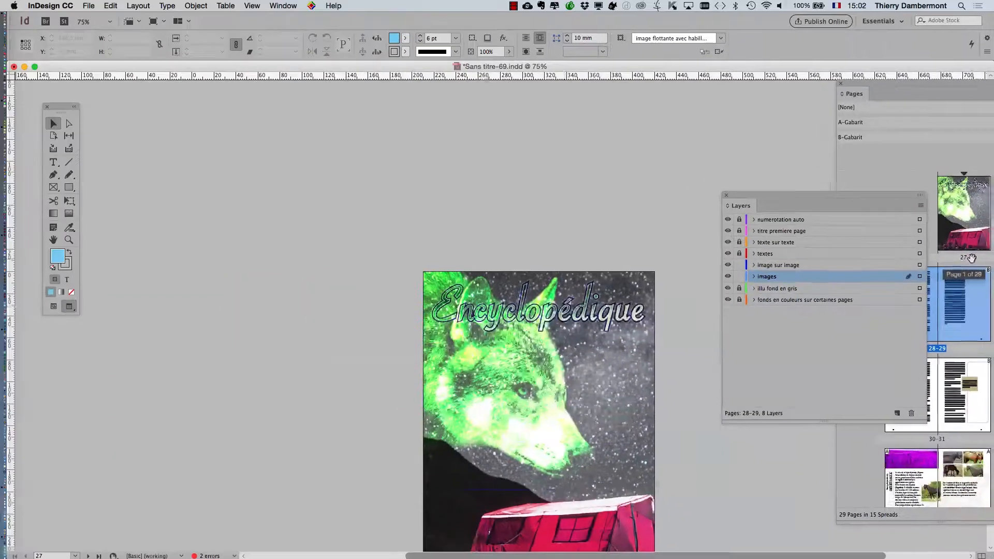
drag(506, 312, 343, 164)
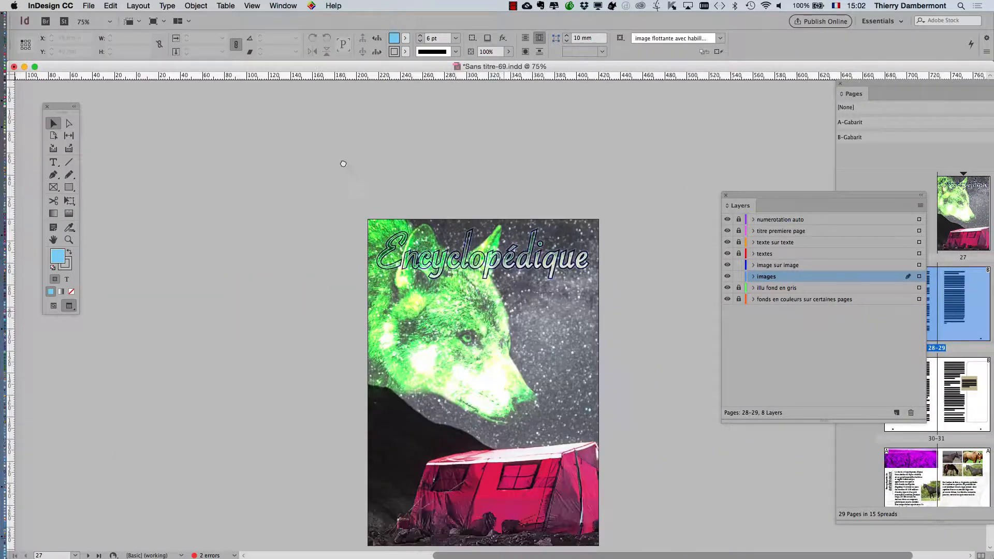
Lock the images layer again and make image sur image the active layer
drag(748, 196, 549, 137)
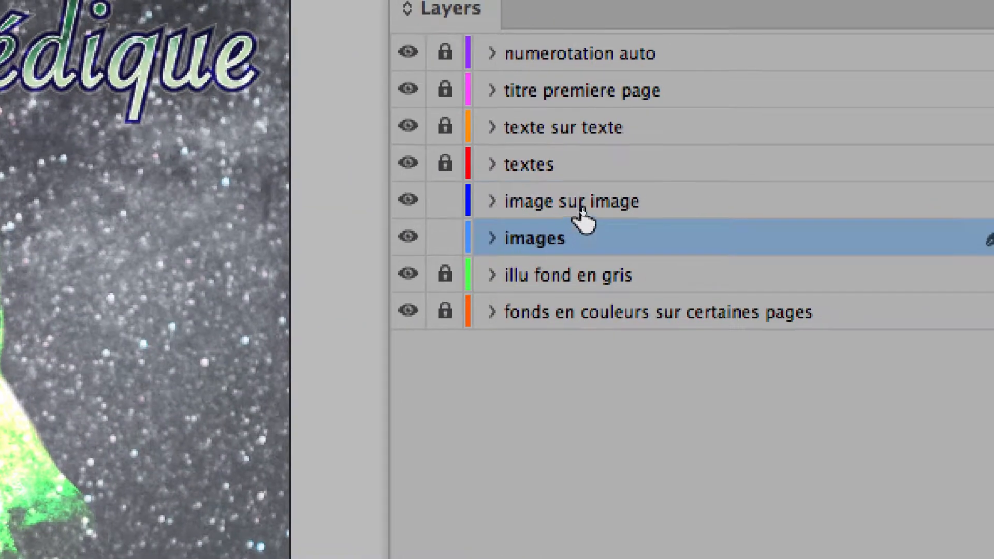
click(546, 204)
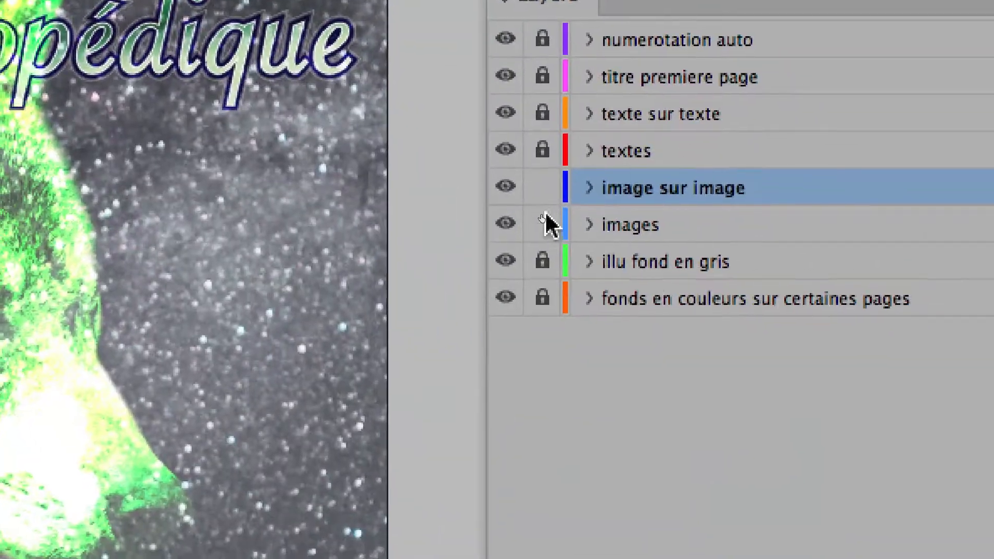
click(543, 222)
click(603, 225)
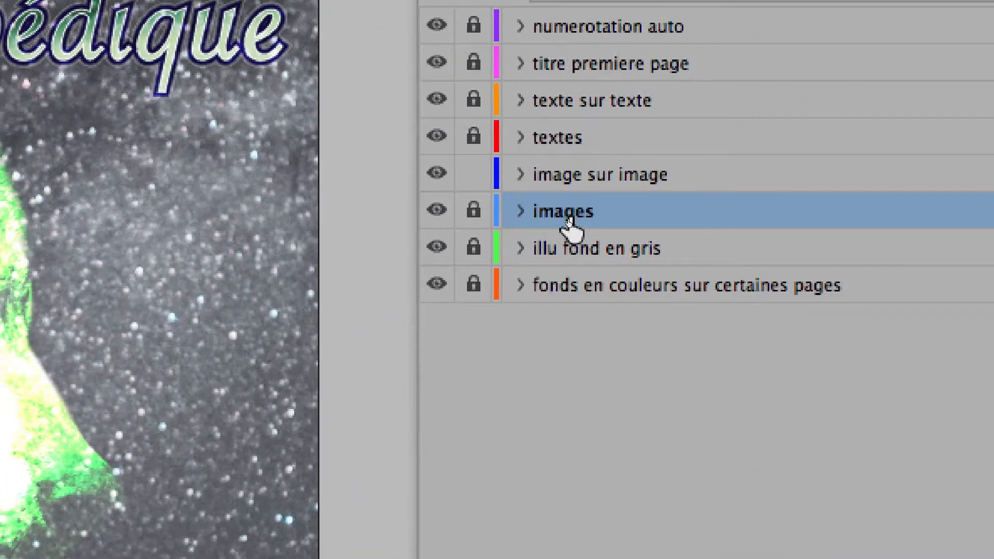
click(565, 191)
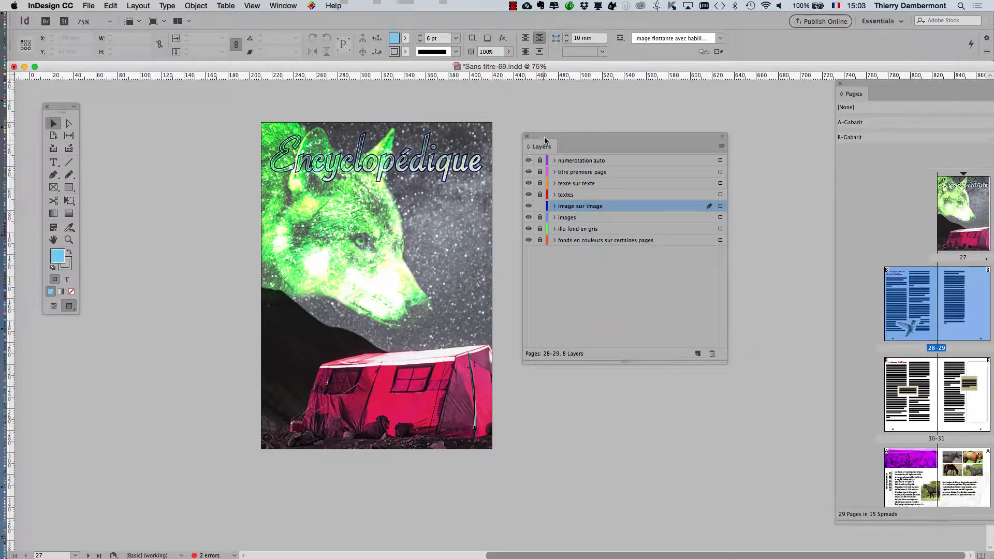
drag(544, 139, 596, 133)
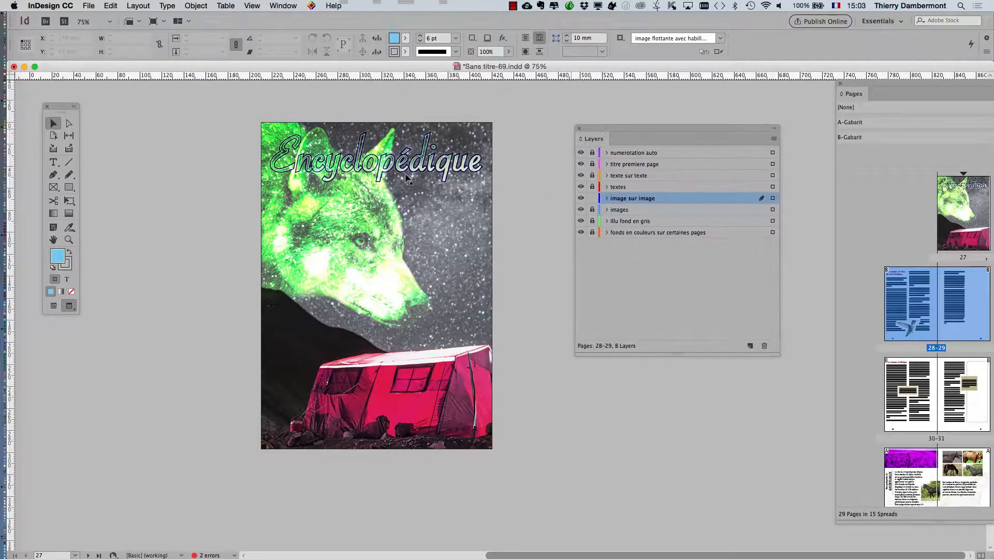
Select the green wolf cut-out on the cover and compare it in the Normal and Preview screen modes
click(329, 207)
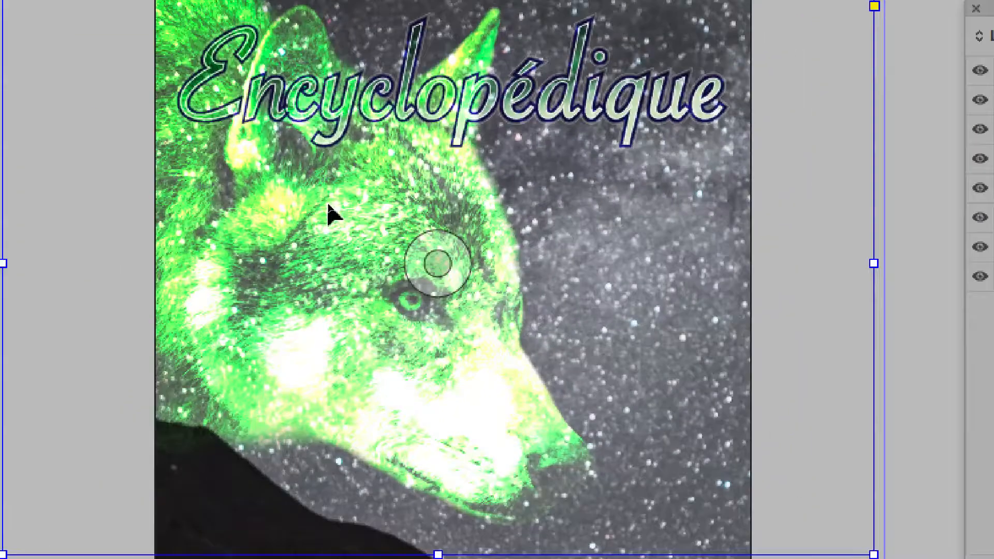
mouse_move(329, 206)
mouse_down()
mouse_move(365, 214)
mouse_move(258, 206)
mouse_move(322, 216)
mouse_up()
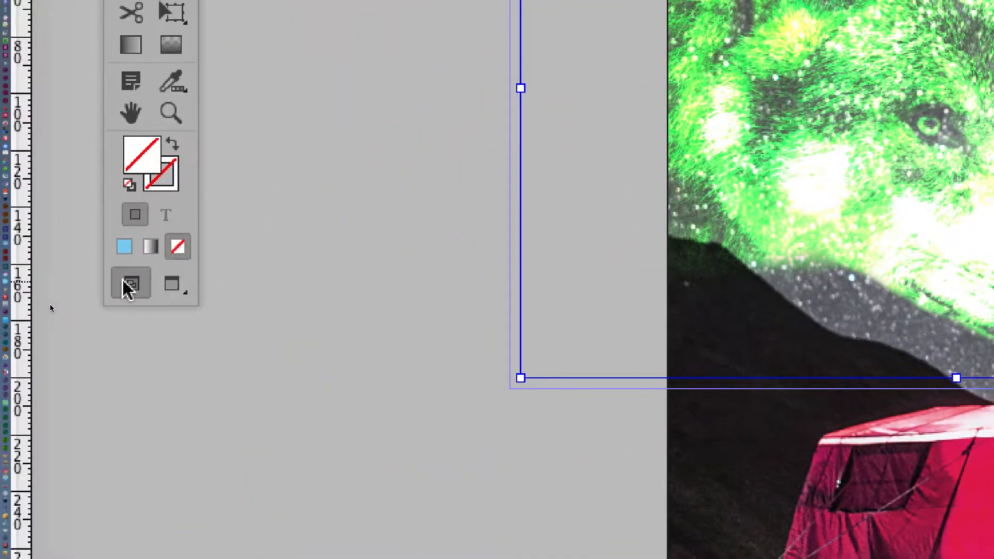
click(130, 284)
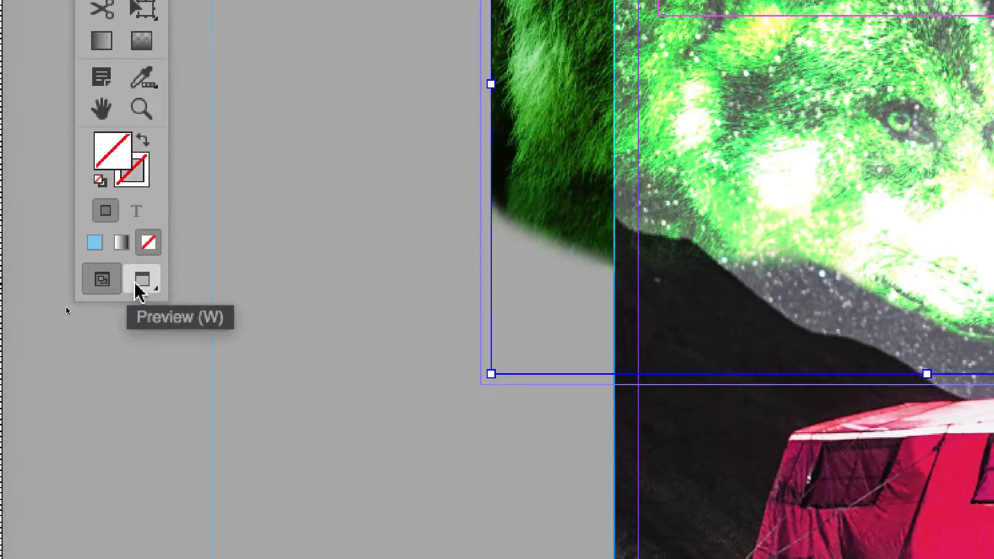
click(170, 286)
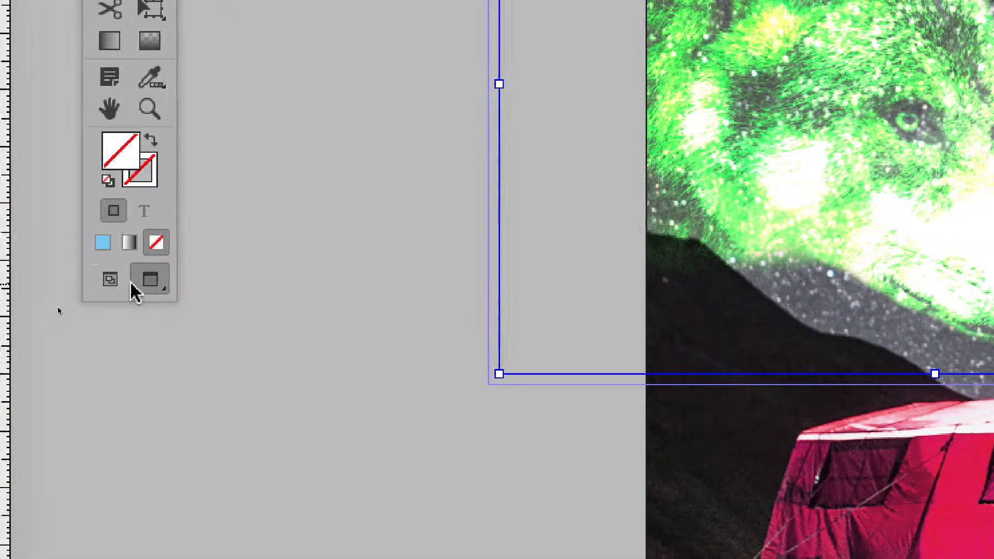
Show the cover in Normal screen mode and shift the wolf cut-out slightly right and down over the background photo
click(138, 286)
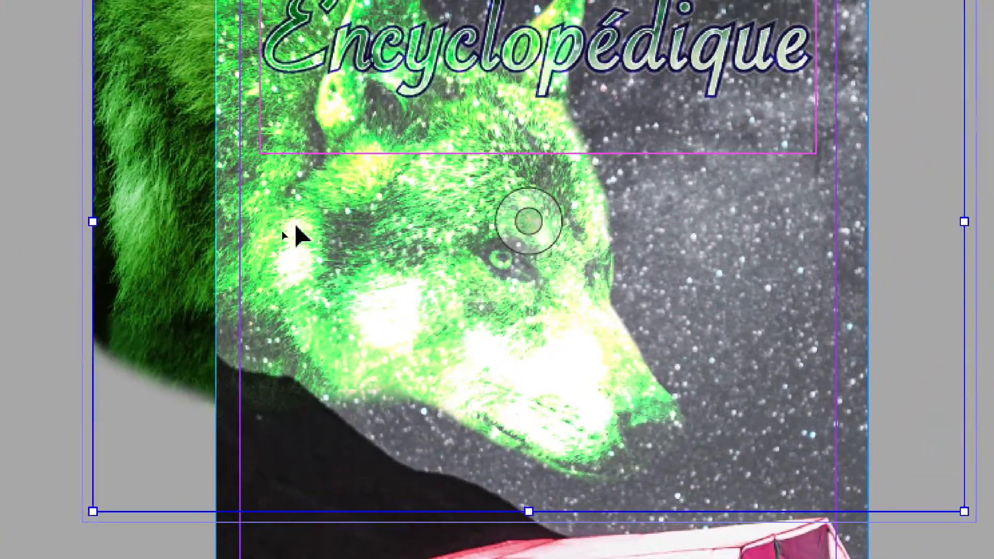
drag(713, 90, 681, 87)
drag(272, 231, 359, 277)
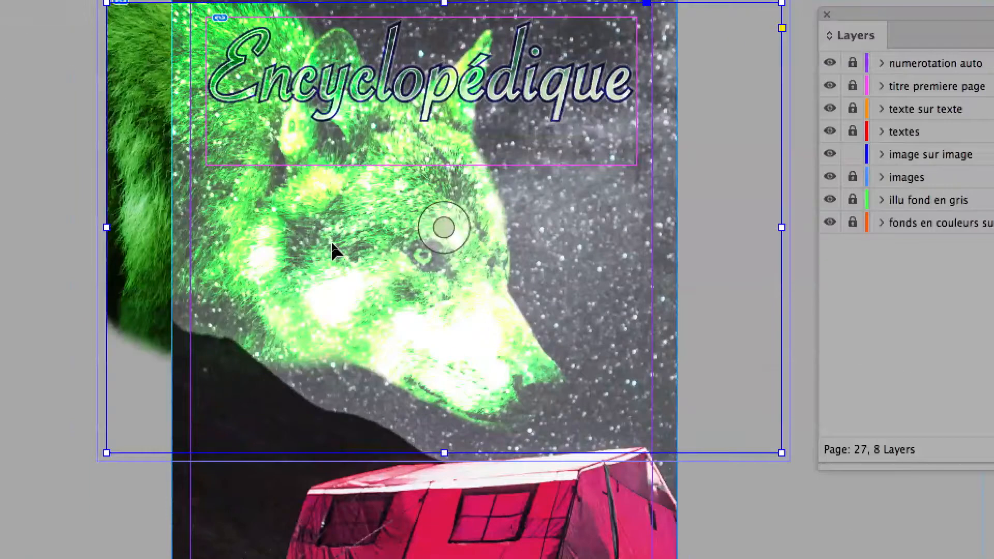
Open the original PSD of the cover's green wolf in Photoshop, keeping its embedded color profile
right_click(333, 244)
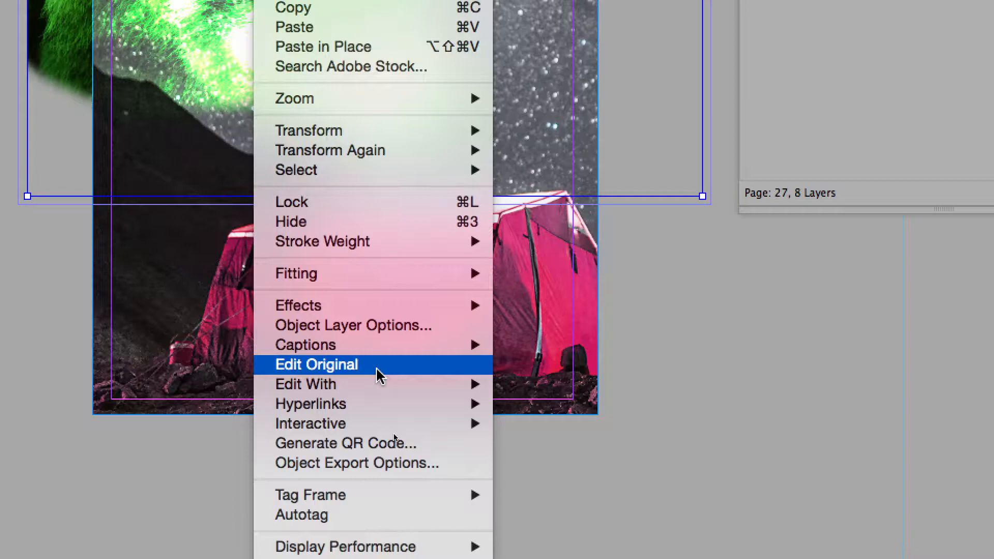
click(380, 371)
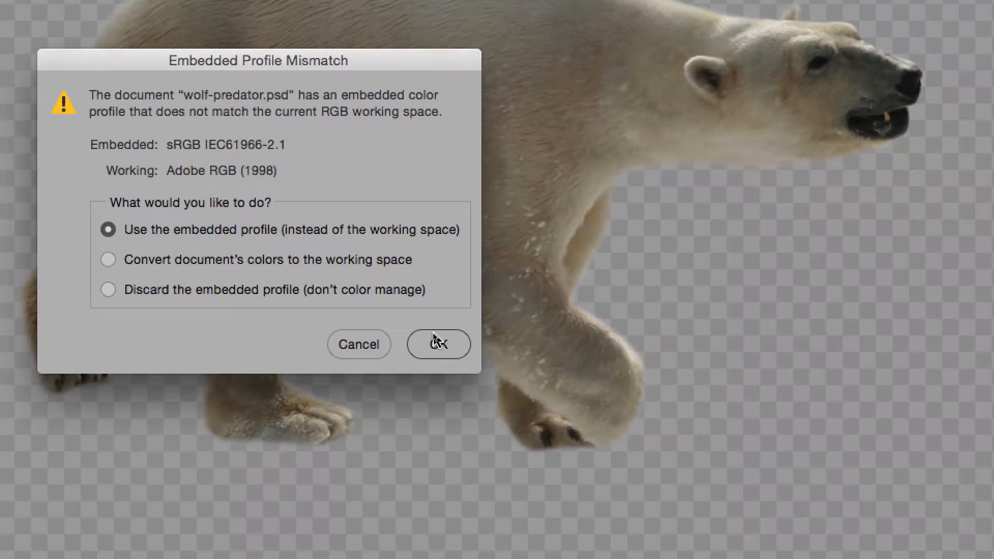
click(438, 344)
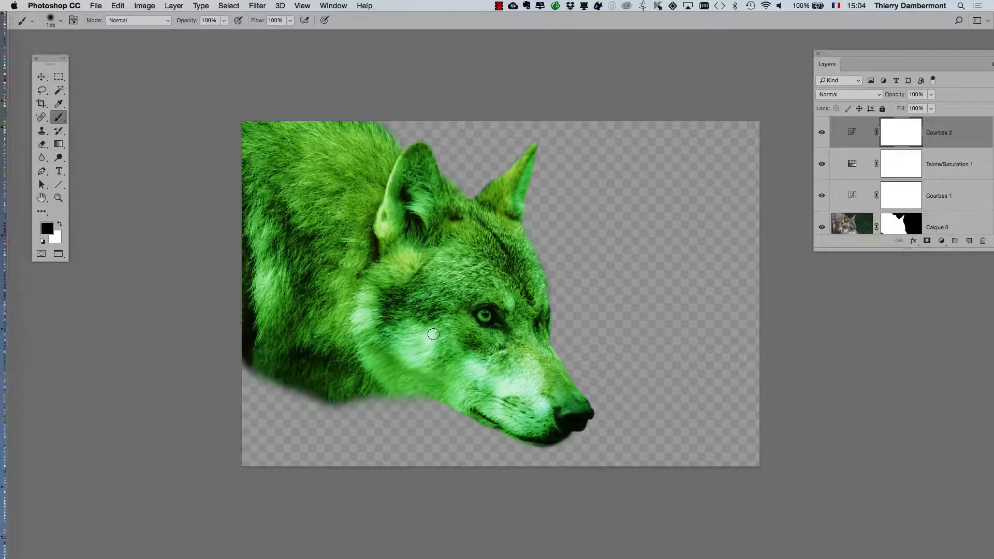
drag(334, 323, 77, 279)
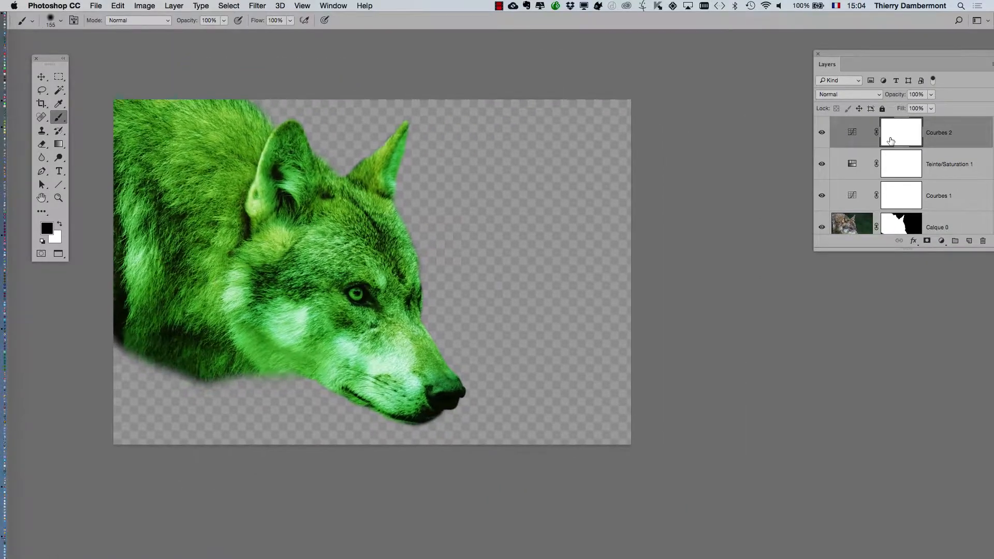
drag(839, 61, 524, 79)
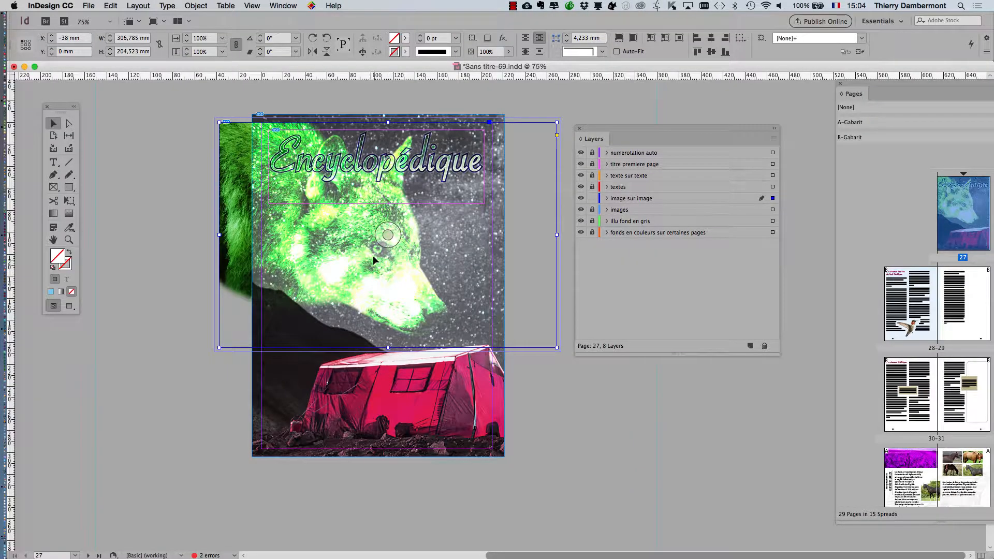
Return to InDesign, reopen the cover wolf's original file in Photoshop, and use the embedded profile instead of the working space
right_click(356, 261)
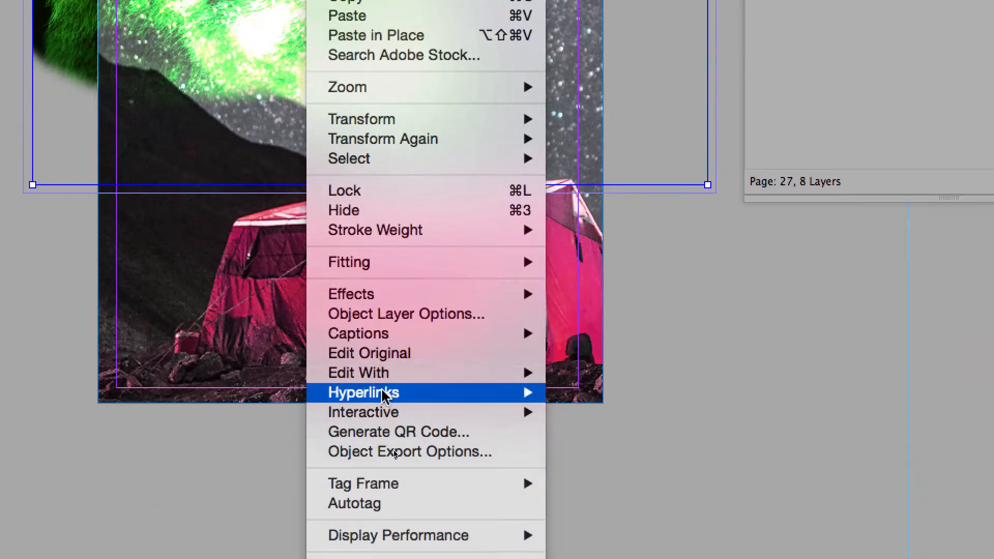
click(401, 382)
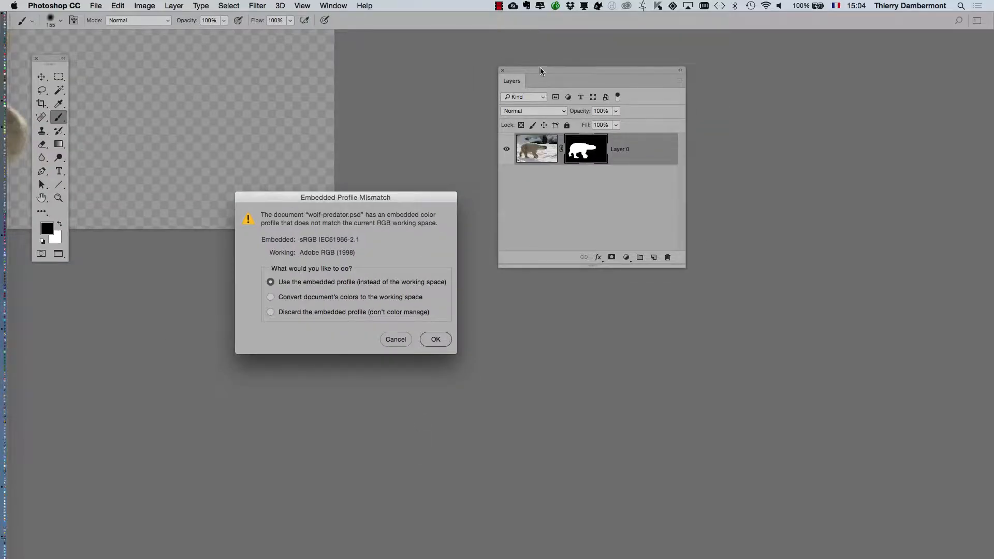
drag(540, 70, 672, 81)
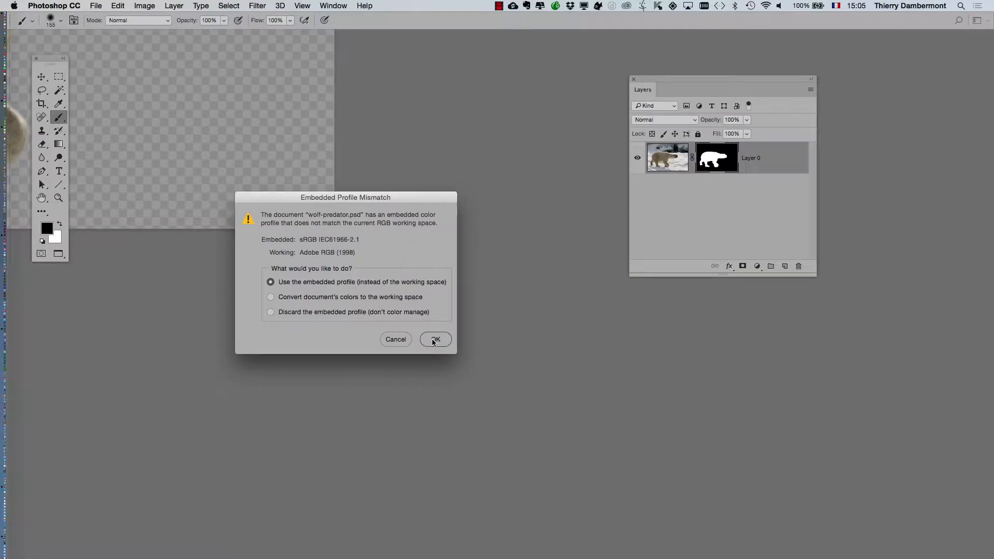
click(435, 340)
drag(461, 179, 362, 147)
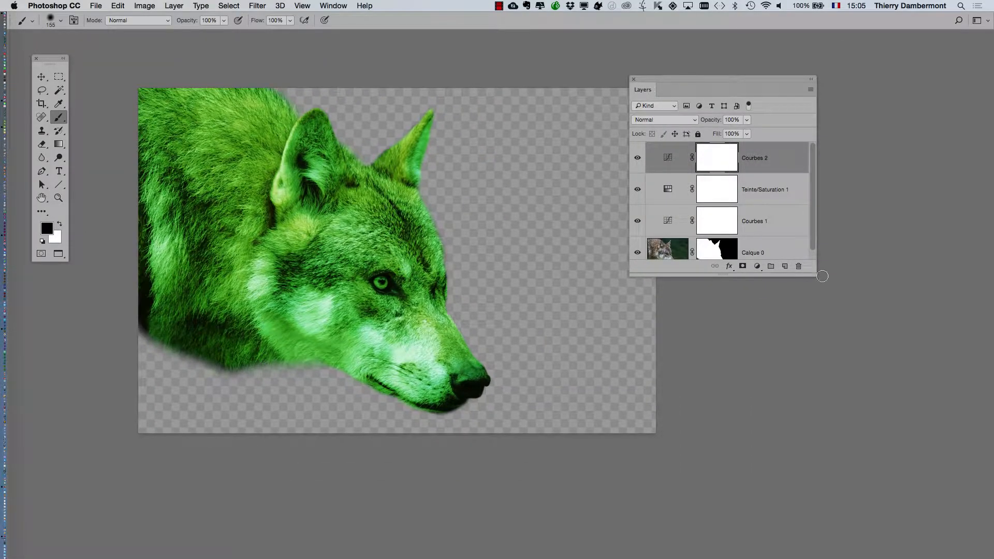
Enlarge the Layers panel to show every wolf layer, hide the three adjustment layers, and place the panel beside the wolf
drag(816, 275, 815, 436)
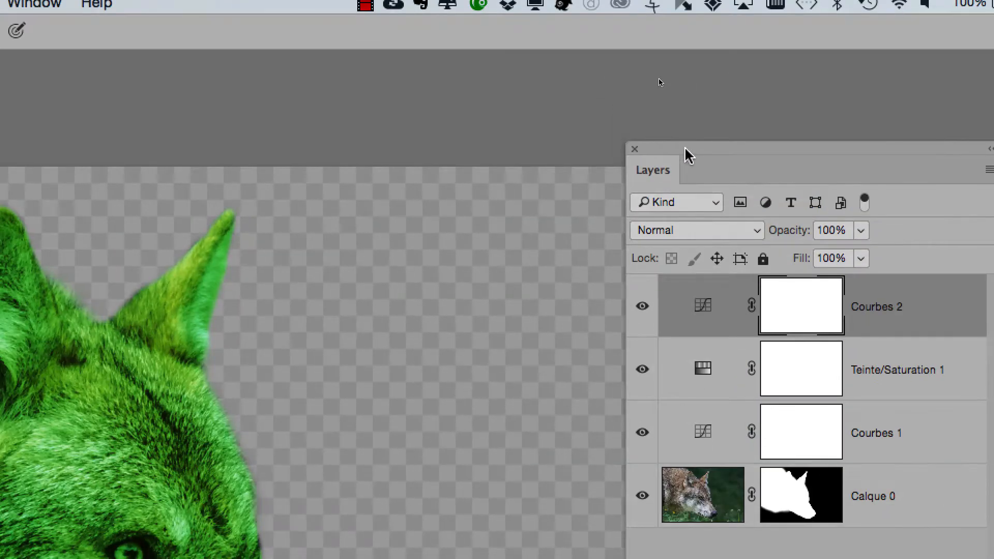
drag(685, 148, 592, 151)
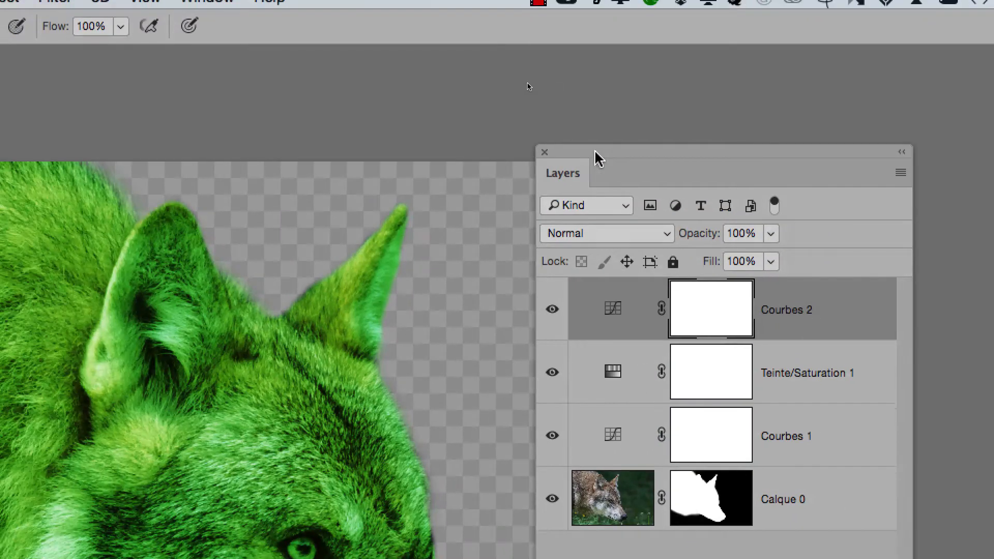
drag(578, 204, 587, 355)
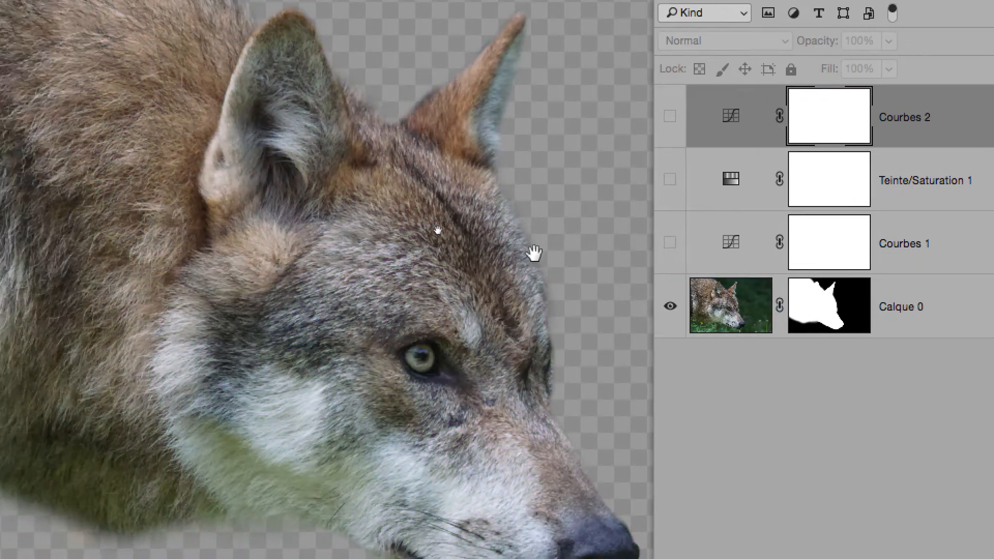
drag(446, 255, 477, 55)
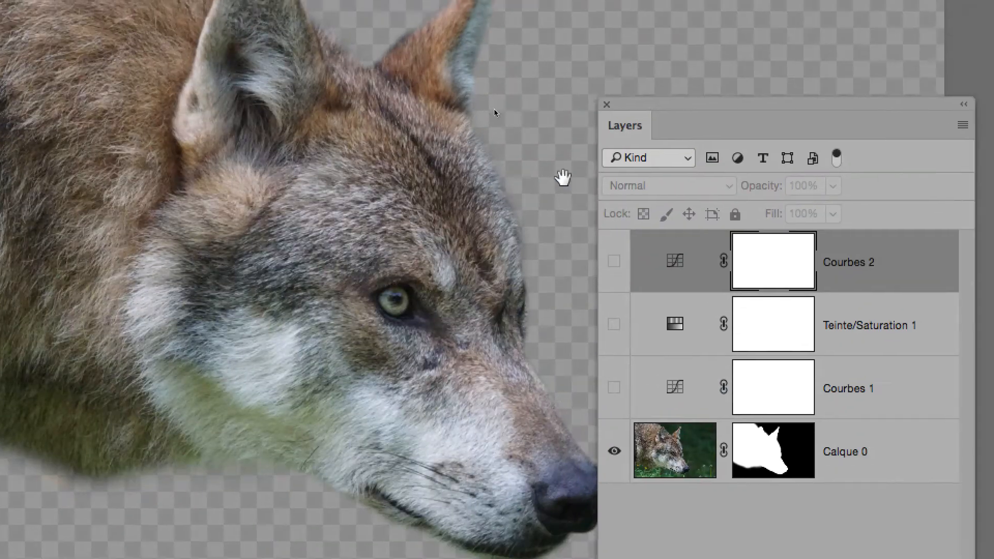
drag(687, 105, 734, 73)
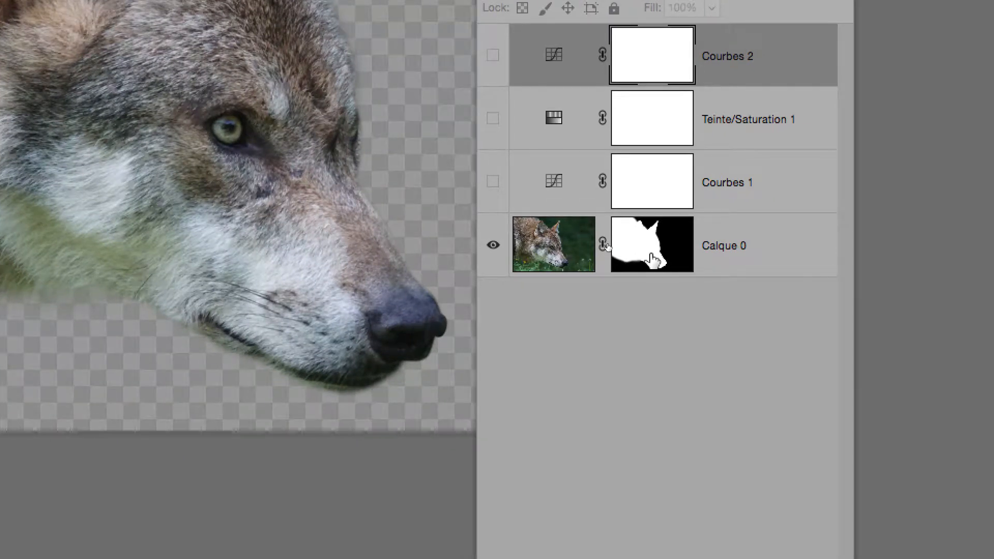
Disable the Calque 0 mask to view the full photo, view the mask alone, and restore the masked wolf
shift+click(654, 259)
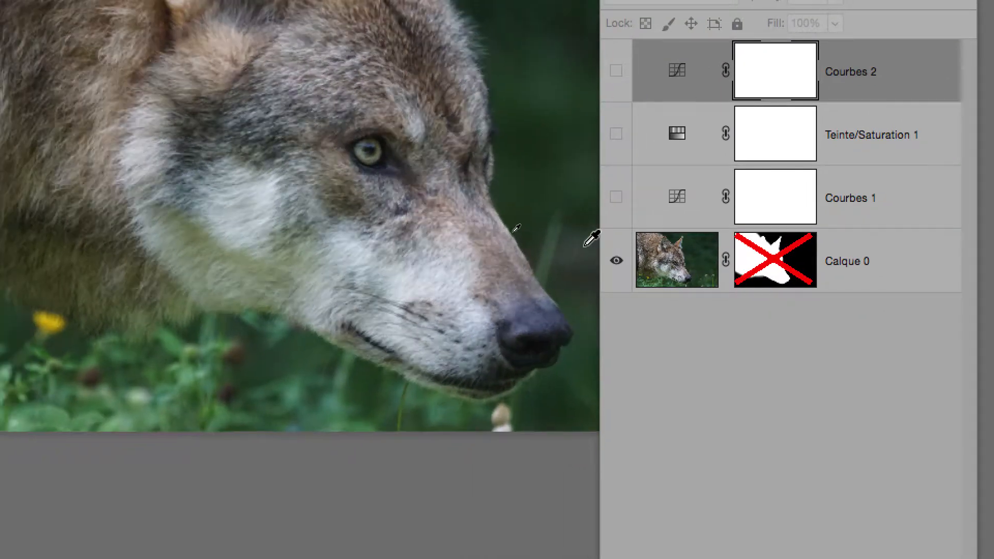
scroll(592, 238, down, 3)
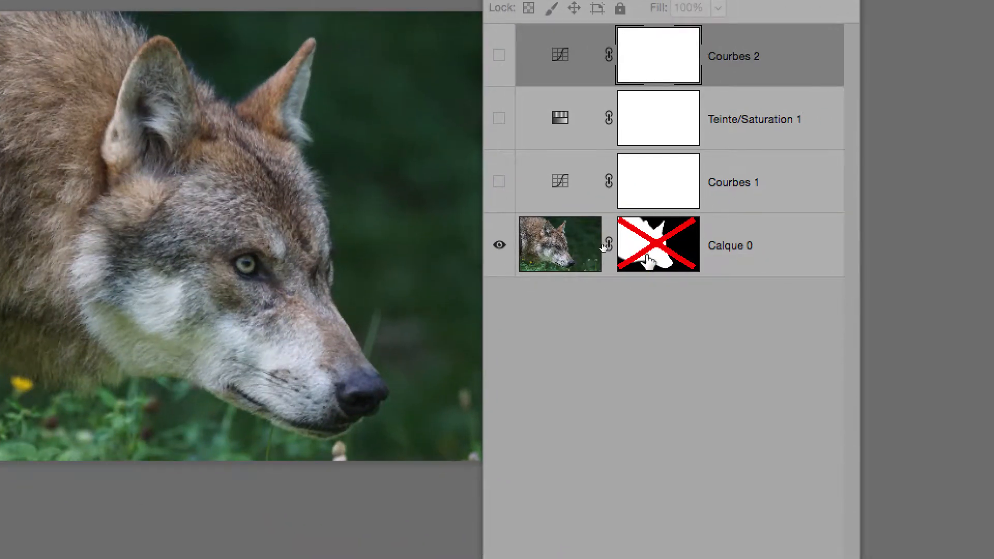
alt+click(647, 256)
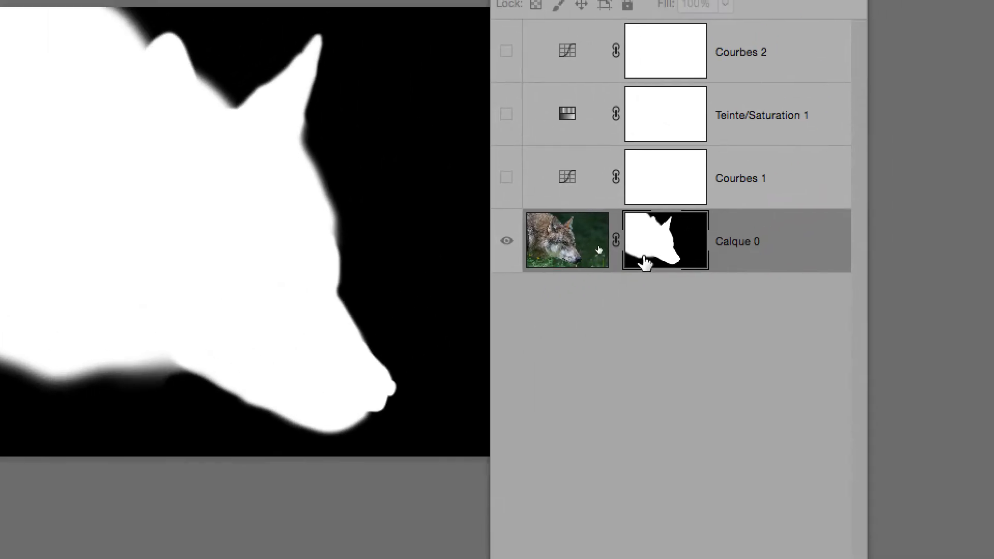
alt+click(645, 261)
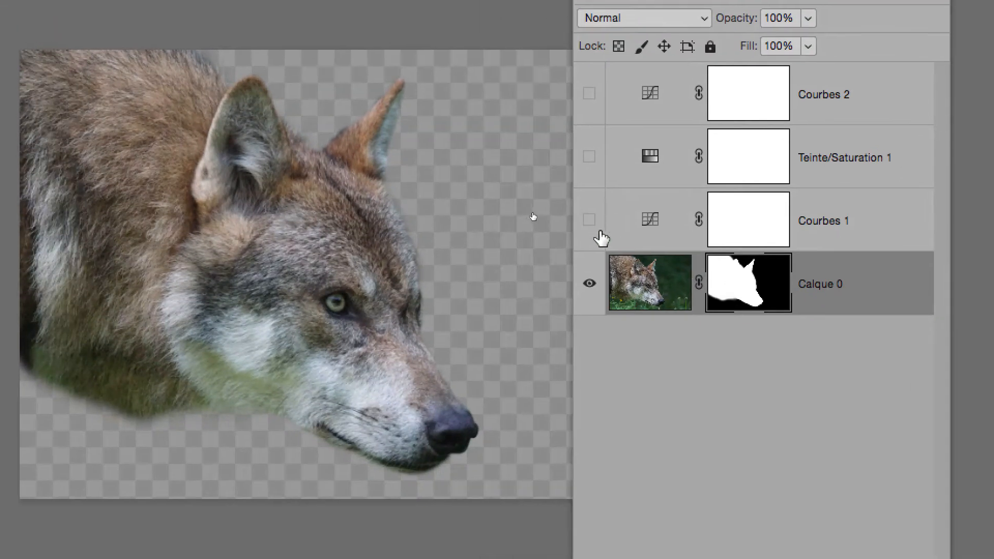
Compare the wolf with and without the Courbes 1 adjustment, leaving that layer visible
click(500, 185)
click(596, 226)
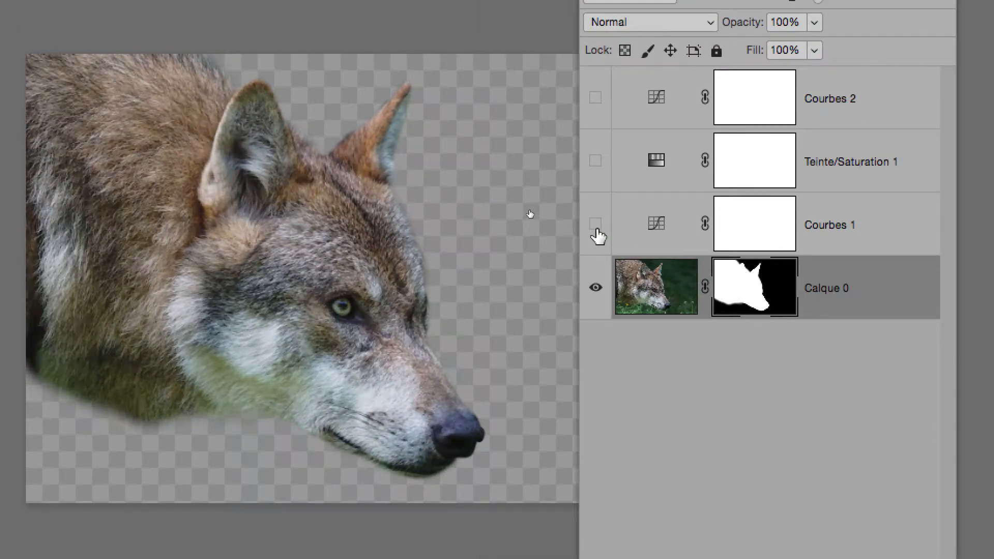
click(597, 232)
click(597, 232)
click(596, 228)
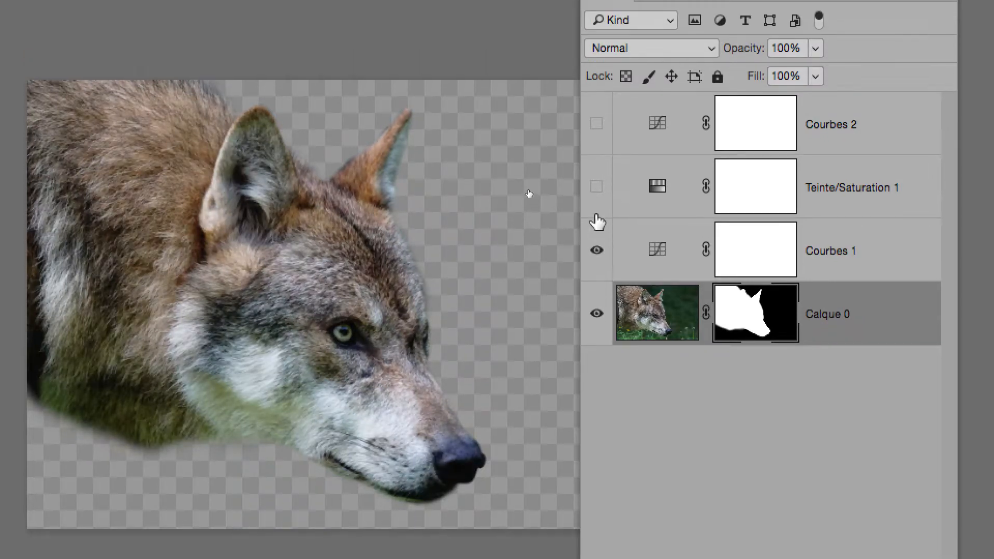
Compare the wolf's fur edges with and without the Teinte/Saturation 1 adjustment, viewing the image closer
click(595, 162)
click(597, 203)
click(597, 203)
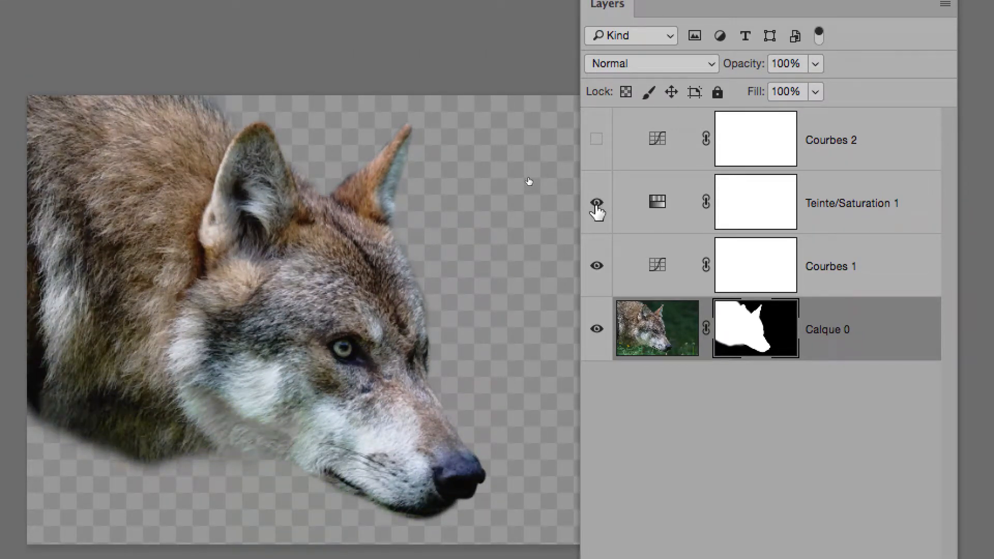
click(597, 203)
drag(498, 240, 508, 220)
scroll(454, 321, up, 3)
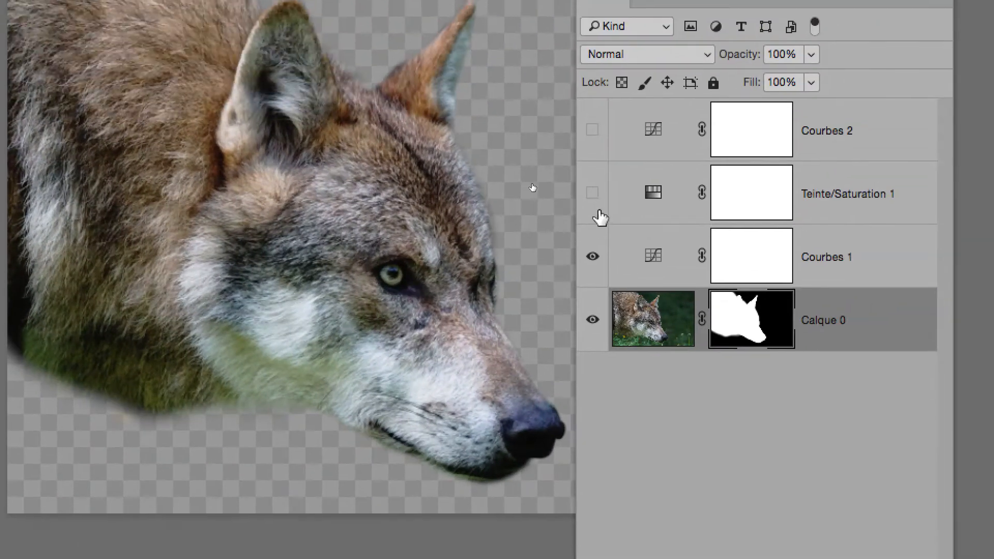
click(737, 124)
click(737, 124)
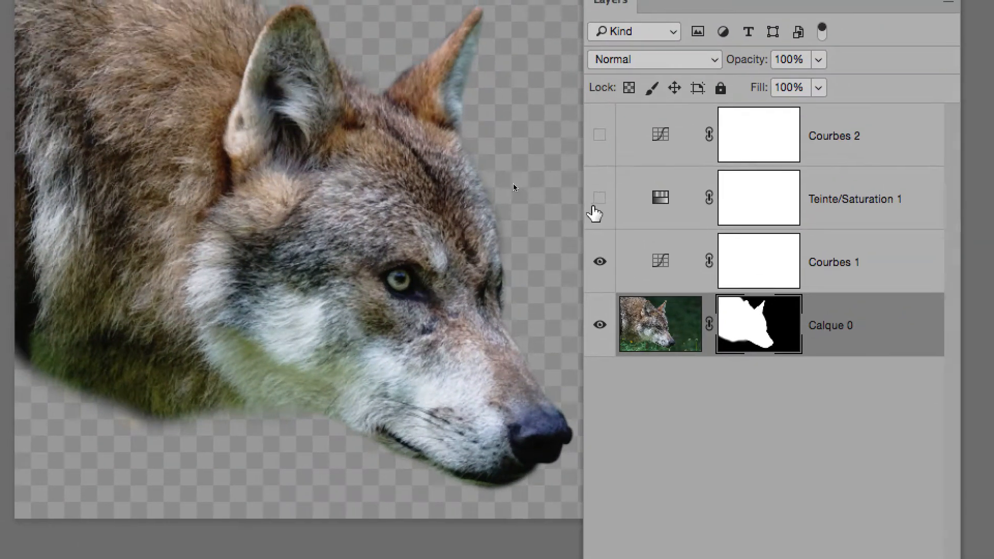
drag(486, 200, 523, 184)
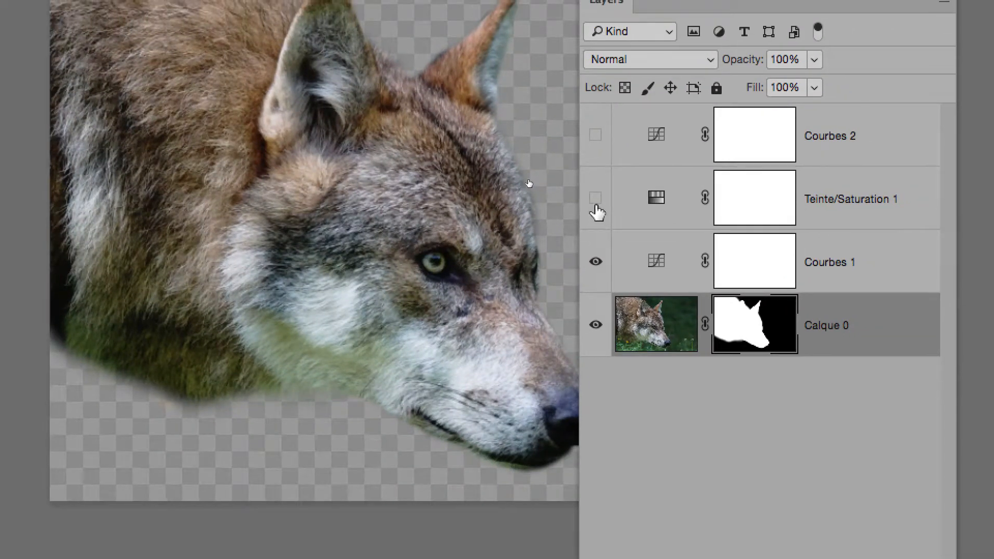
Show Teinte/Saturation 1, make it the active layer, and check its effect on the green fringe along the wolf's lower fur
click(595, 205)
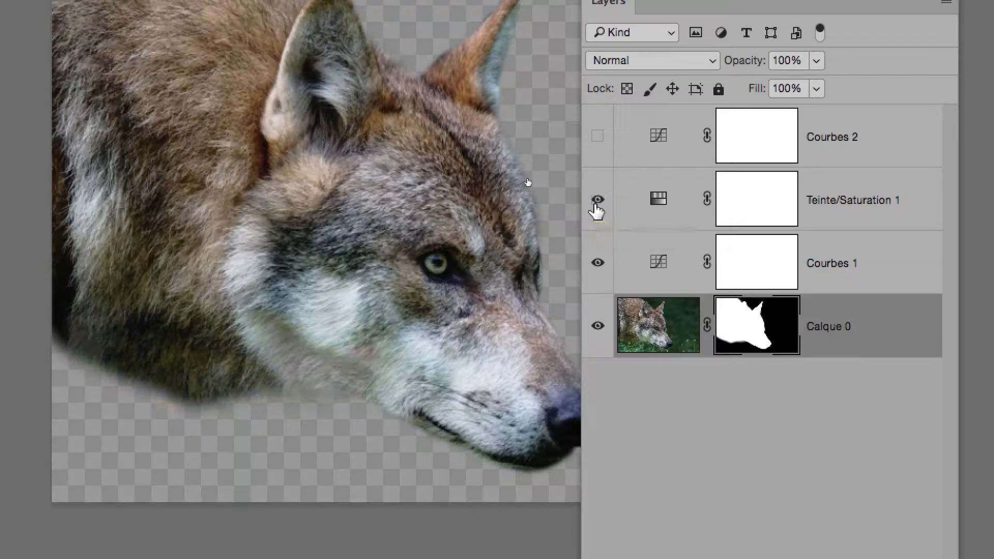
click(596, 206)
click(634, 206)
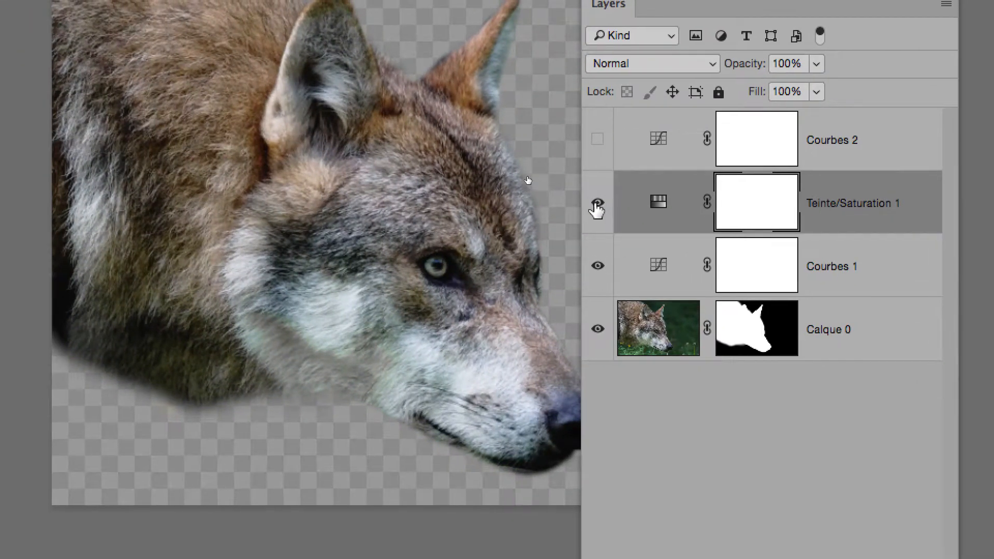
click(589, 203)
click(589, 204)
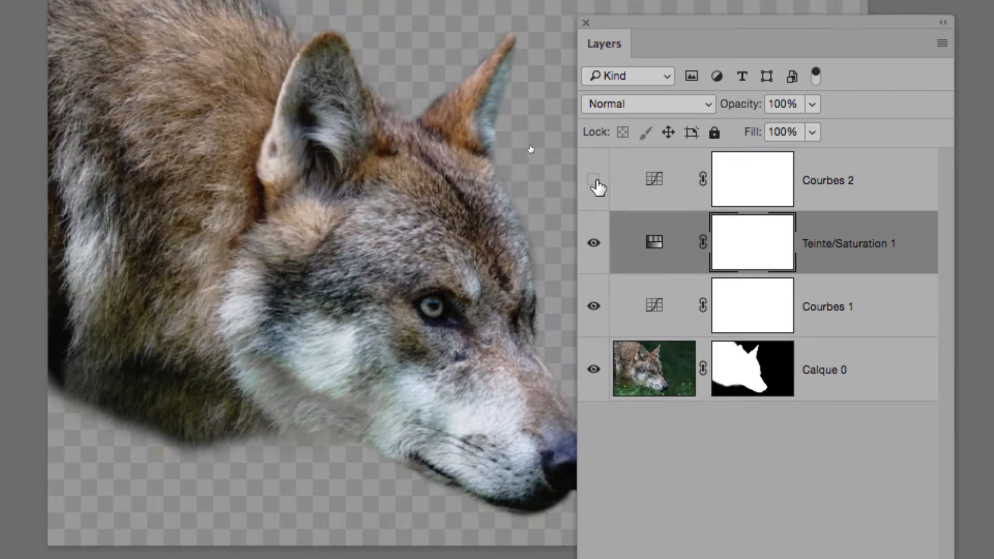
Show the Courbes 2 adjustment layer, make it active, and open its curve settings
click(594, 164)
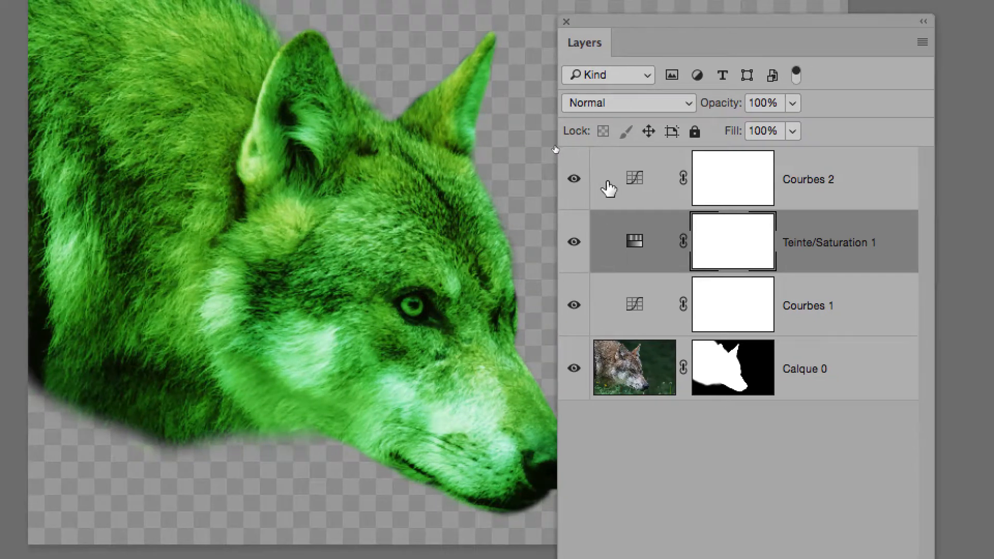
click(609, 189)
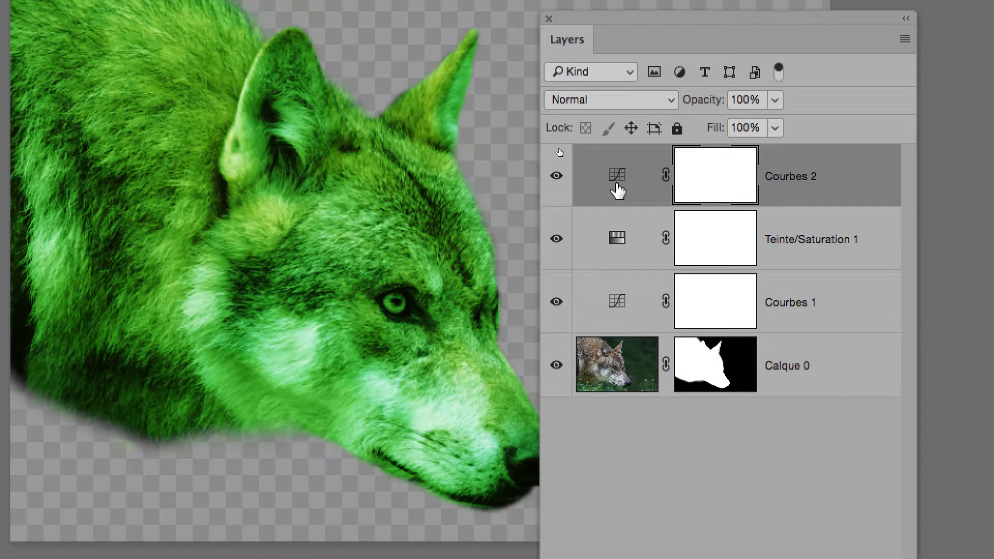
click(617, 191)
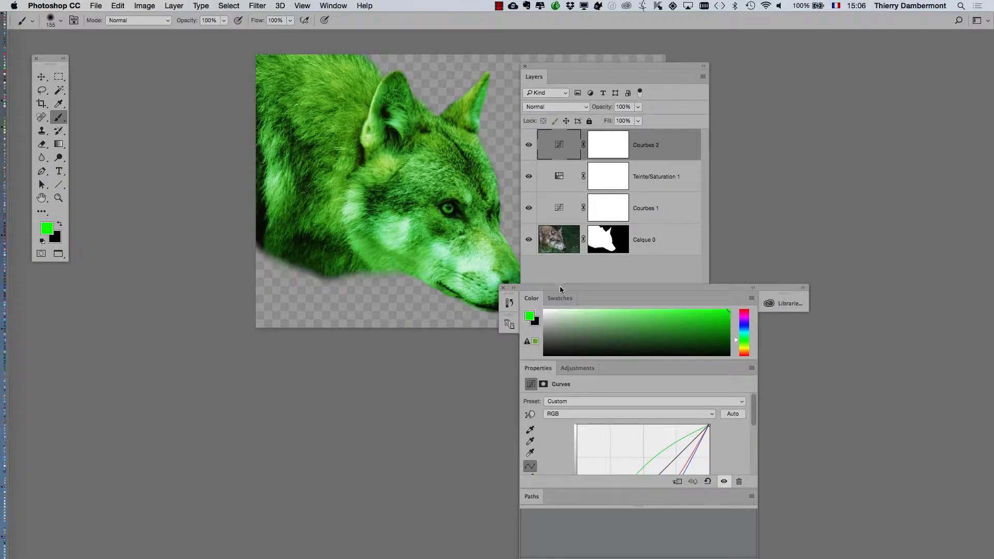
click(504, 288)
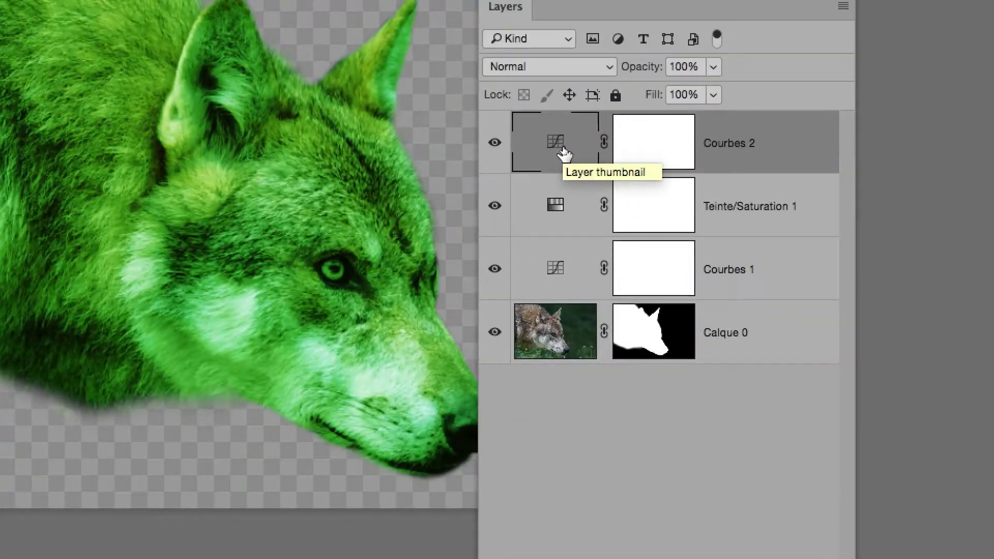
double_click(563, 149)
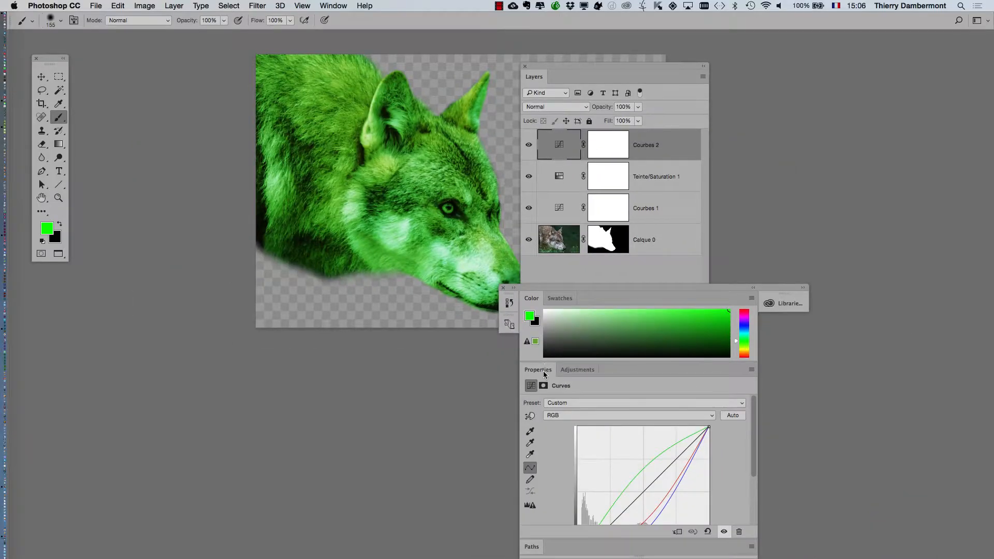
Float the Properties panel on its own, close the leftover panel group, and display the Red channel curve of Courbes 2
drag(544, 373, 216, 185)
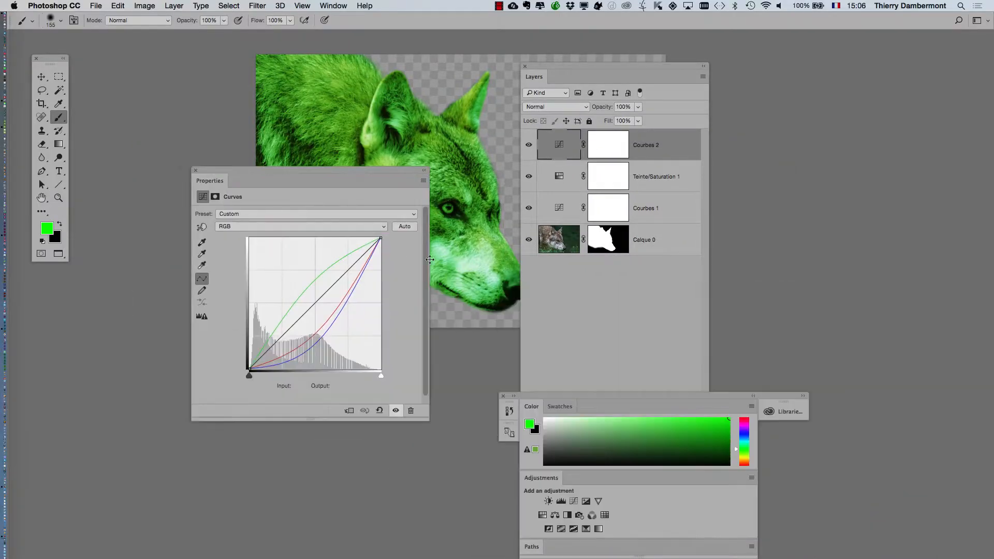
click(502, 397)
drag(272, 172, 163, 84)
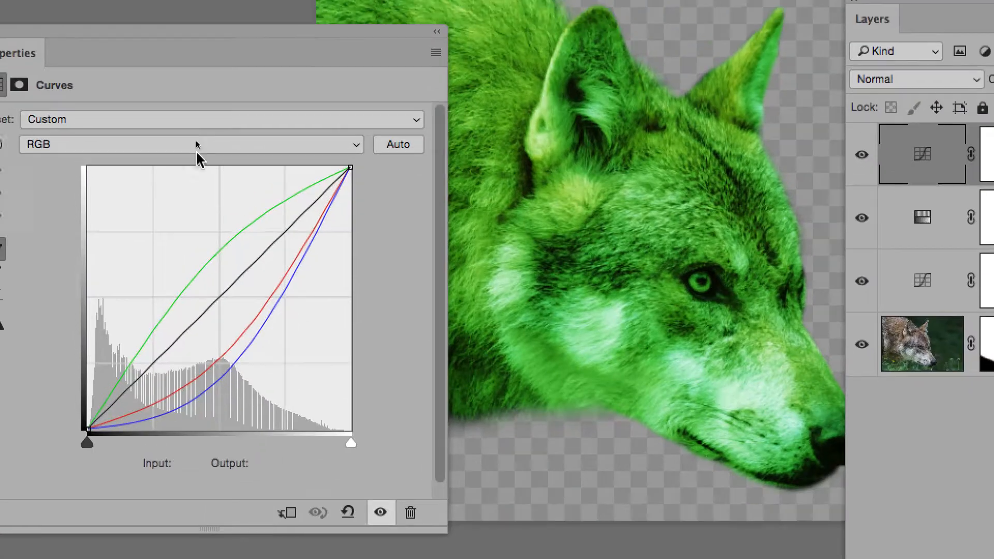
click(195, 140)
click(196, 160)
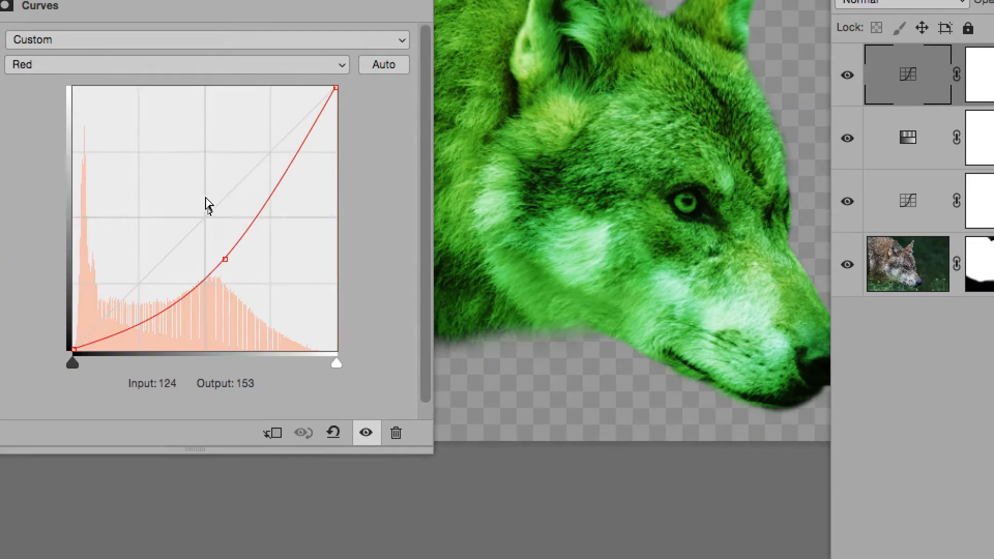
In Courbes 2, raise the Red curve to input 116, output 161, and lower the Green curve to input 141, output 96
drag(241, 335, 211, 264)
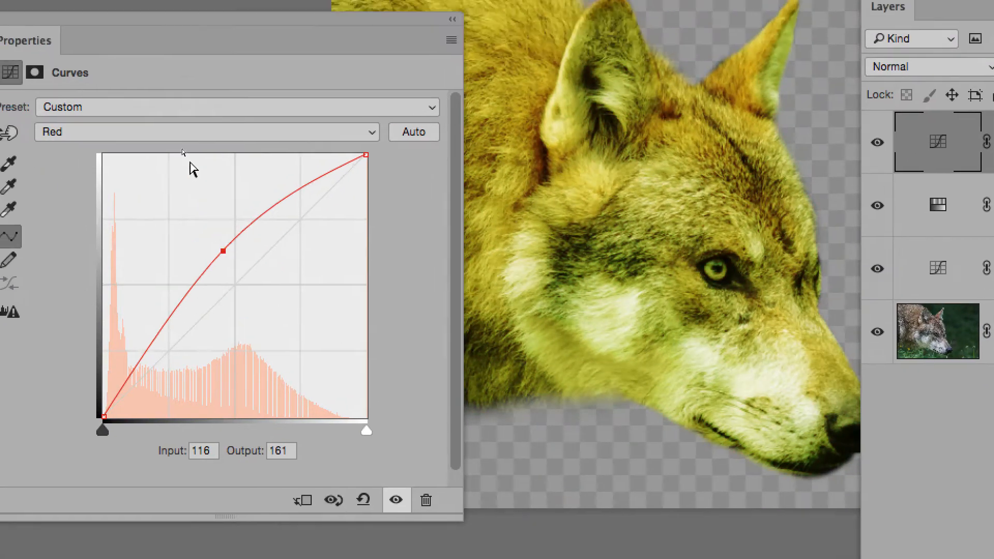
click(155, 76)
click(176, 152)
drag(237, 256, 262, 322)
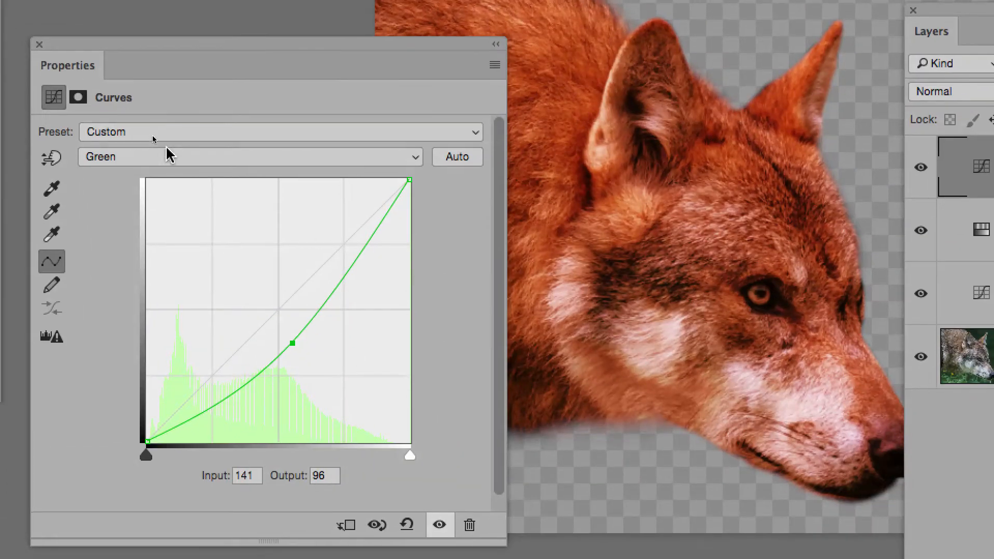
Display the Blue channel of Courbes 2 and raise its curve midpoint to input 122, output 178
click(89, 22)
click(91, 28)
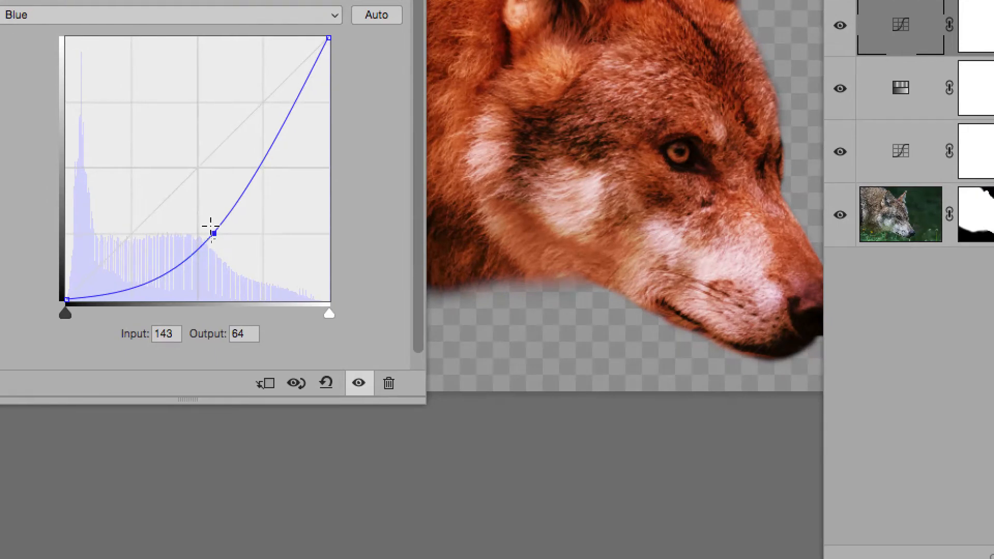
drag(247, 269, 201, 208)
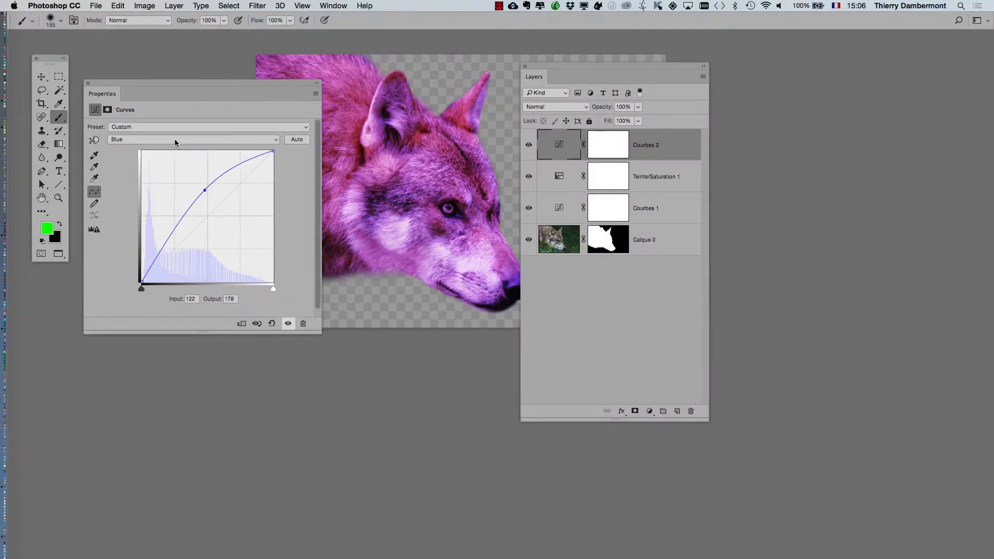
Raise the Green curve to soften the magenta tint, and set the Red curve's midpoint to input 117, output 145
click(175, 138)
click(176, 131)
click(161, 139)
click(163, 131)
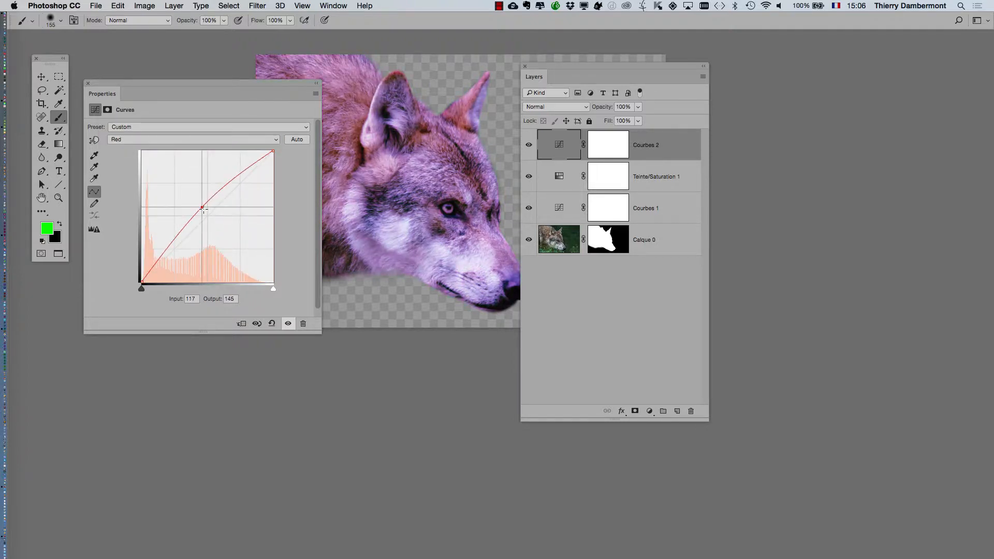
Save the recoloured wolf PSD and switch to InDesign
click(95, 5)
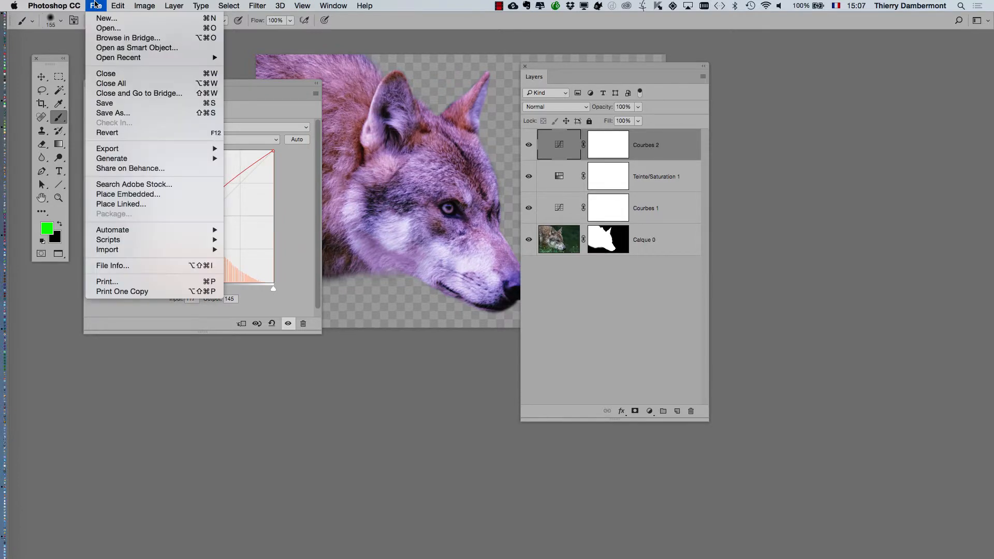
click(111, 104)
key(super+Tab)
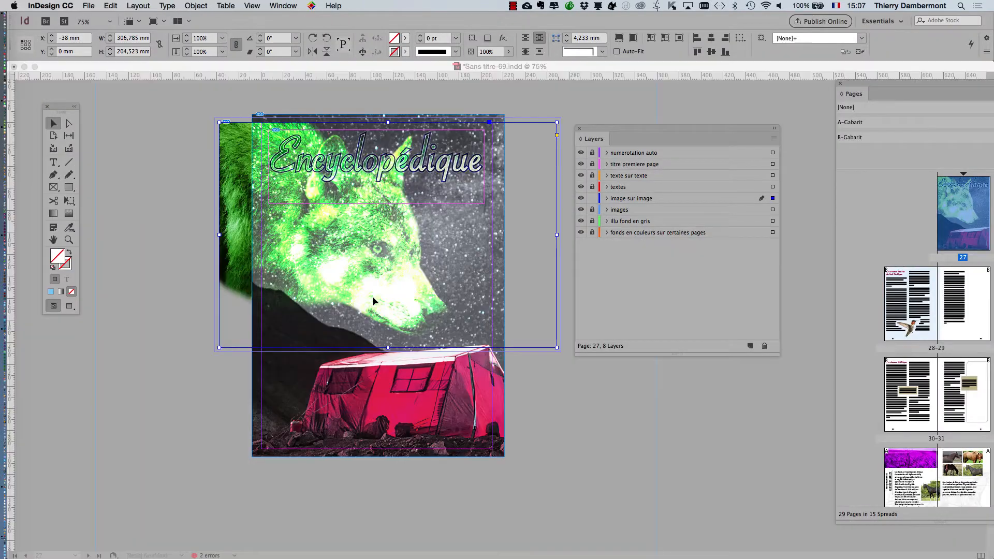
Display the document's links beside the cover page, update the modified wolf-predator.psd link, and inspect the refreshed wolf around its eye
click(283, 5)
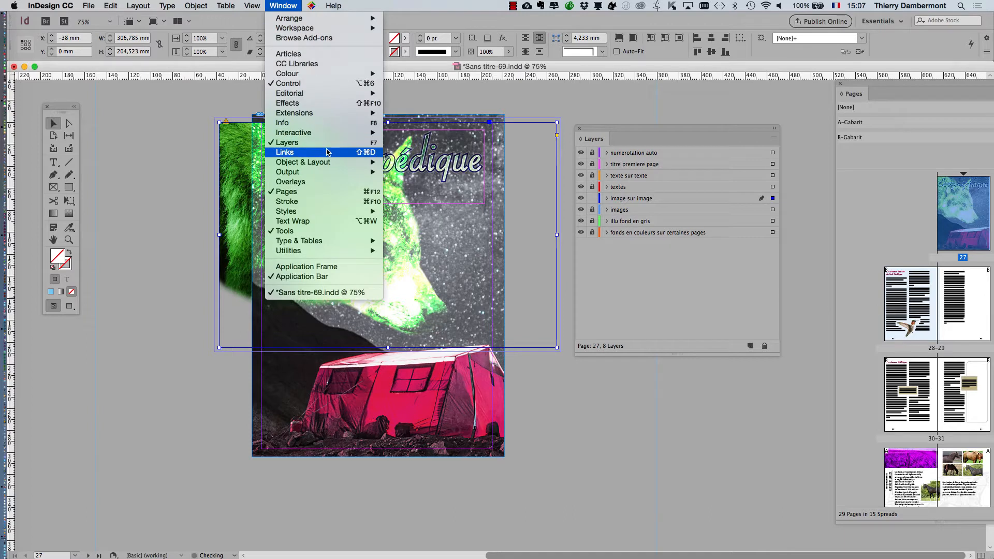
click(289, 136)
drag(166, 324, 682, 111)
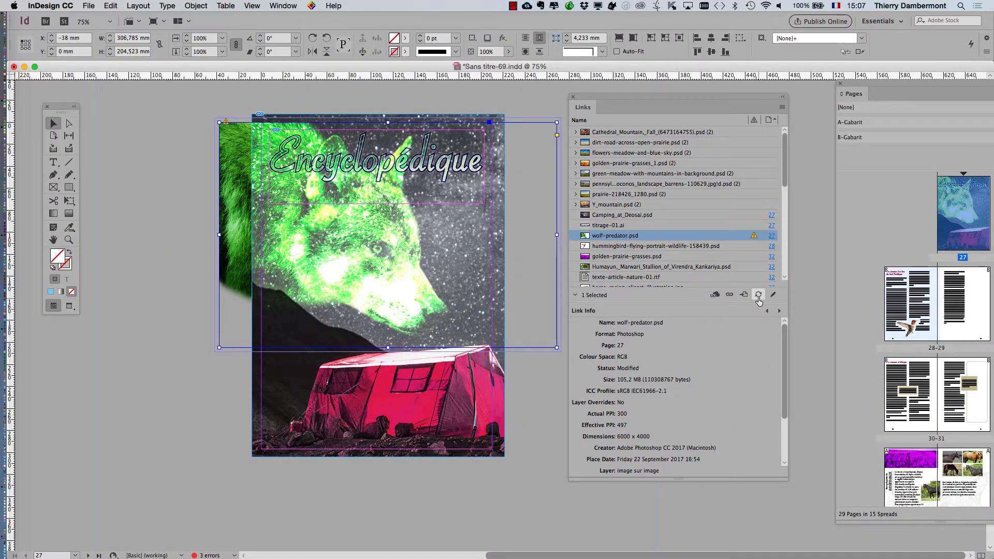
click(758, 296)
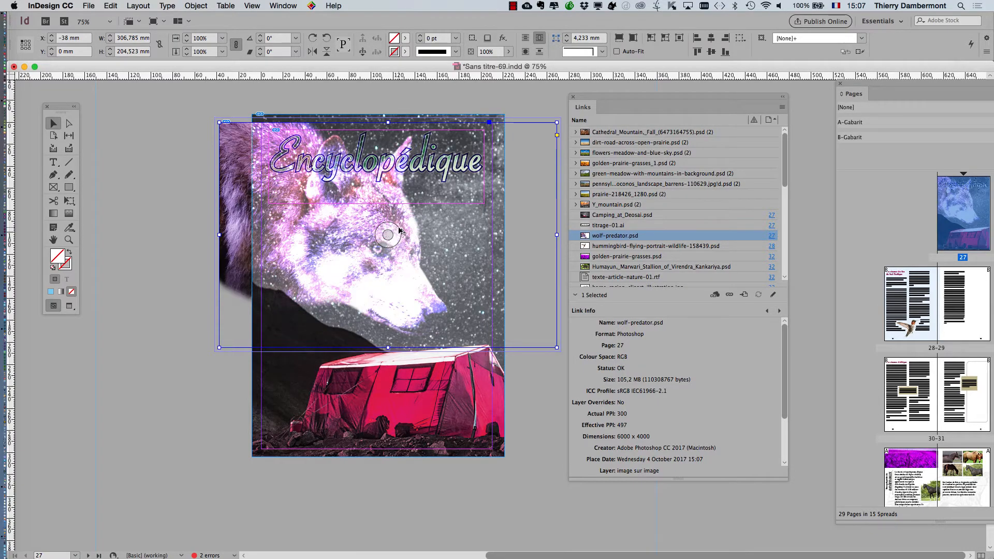
scroll(399, 231, up, 4)
scroll(398, 228, down, 2)
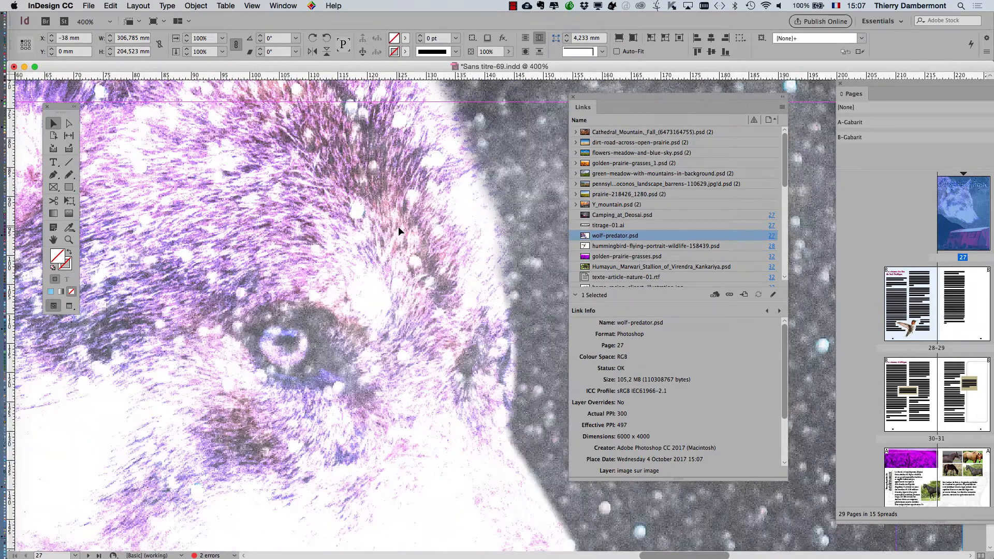